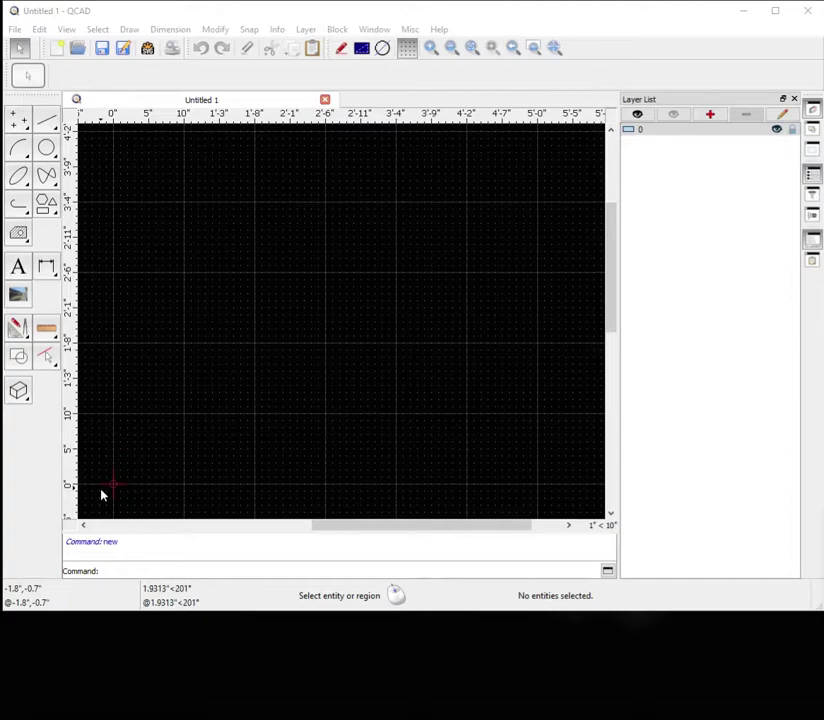
# - Start QCAD's two-corner Rectangle tool from the Shape tools toolbar
pyautogui.scroll(5, 101, 494)
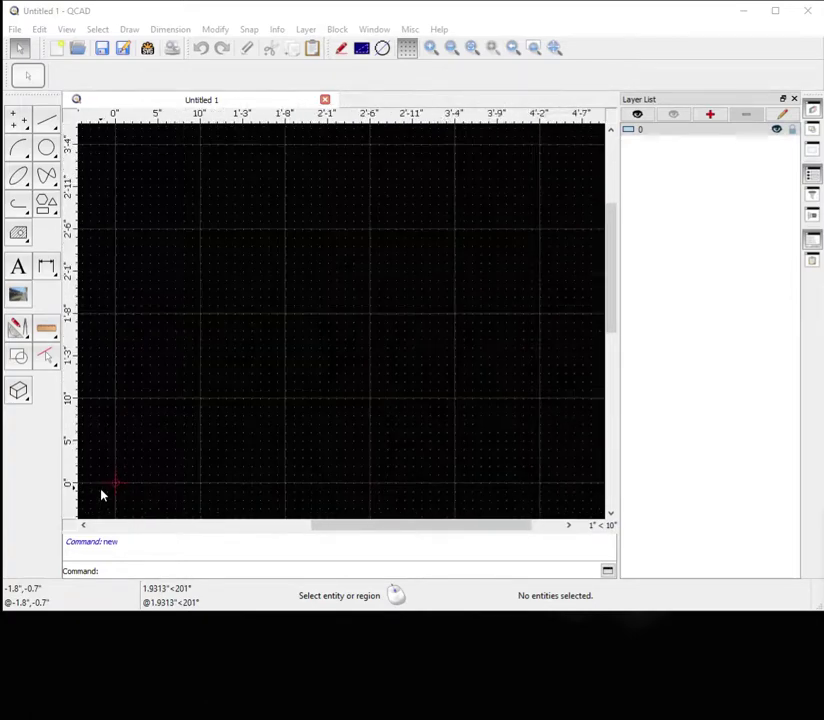
pyautogui.scroll(3, 111, 481)
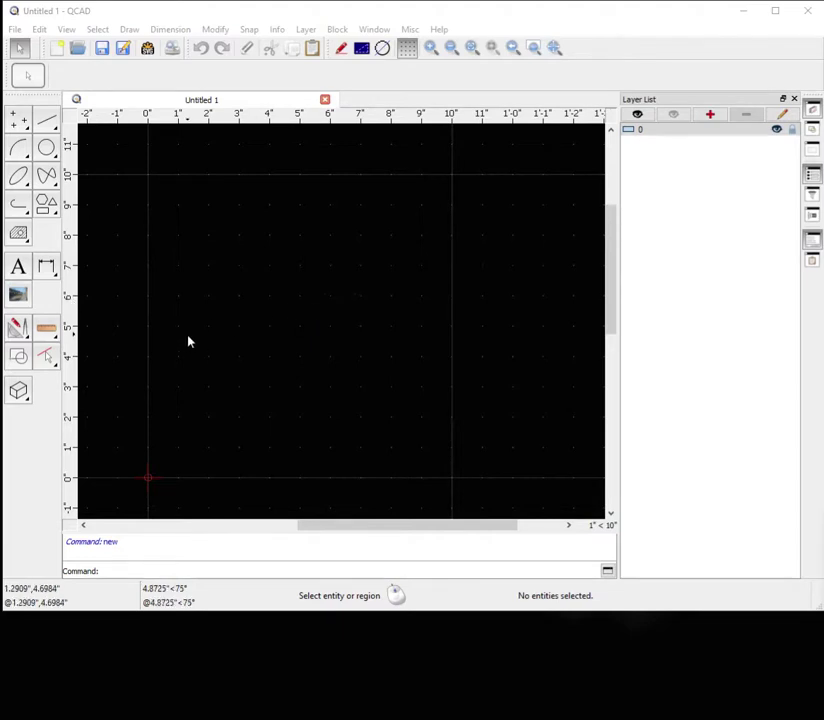
pyautogui.click(47, 204)
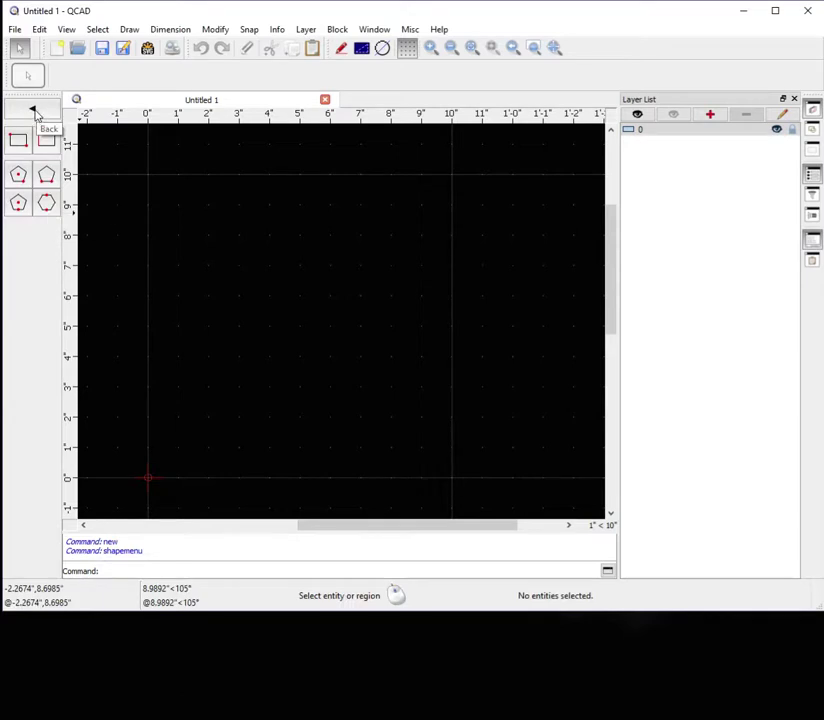
pyautogui.click(32, 108)
pyautogui.click(47, 204)
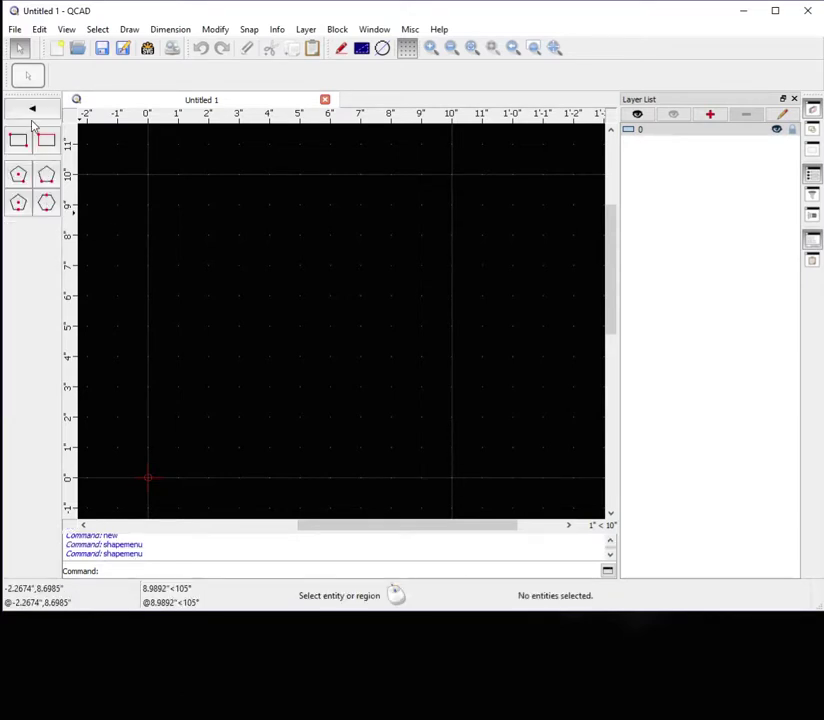
pyautogui.click(32, 110)
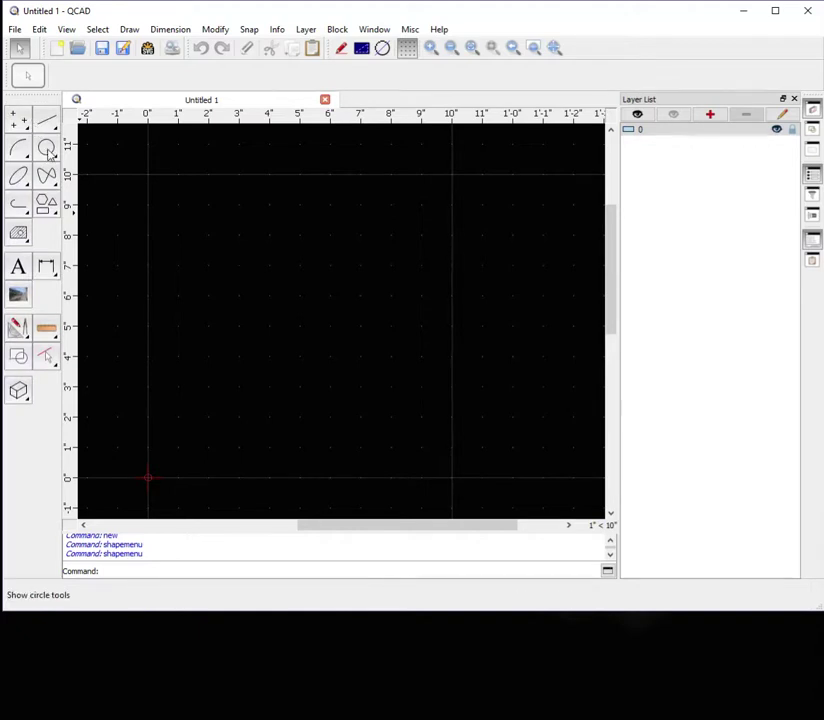
pyautogui.click(48, 207)
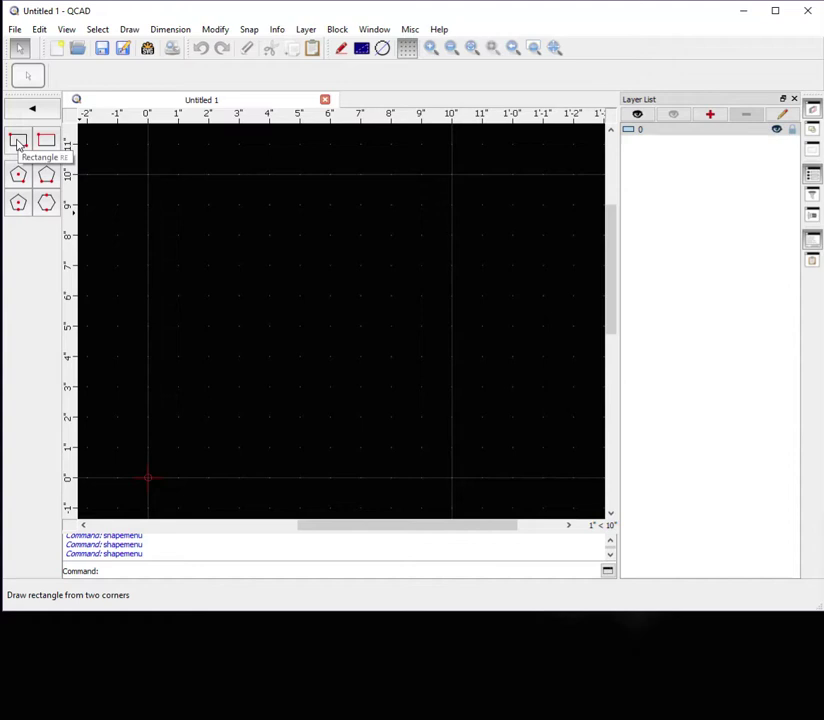
pyautogui.click(17, 142)
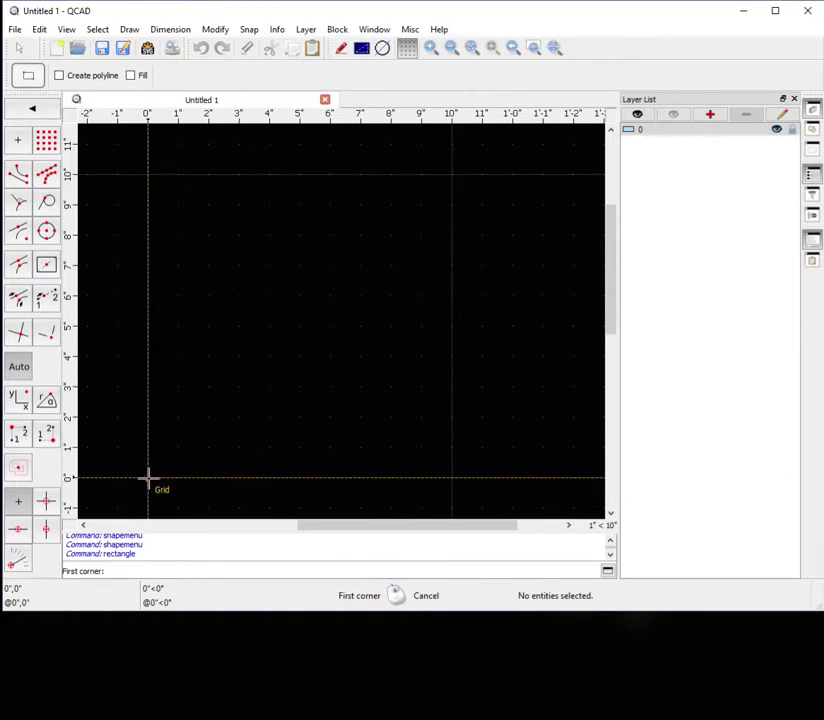
# - Draw a rectangle from the origin to the 5",5" point and end the command
pyautogui.click(148, 478)
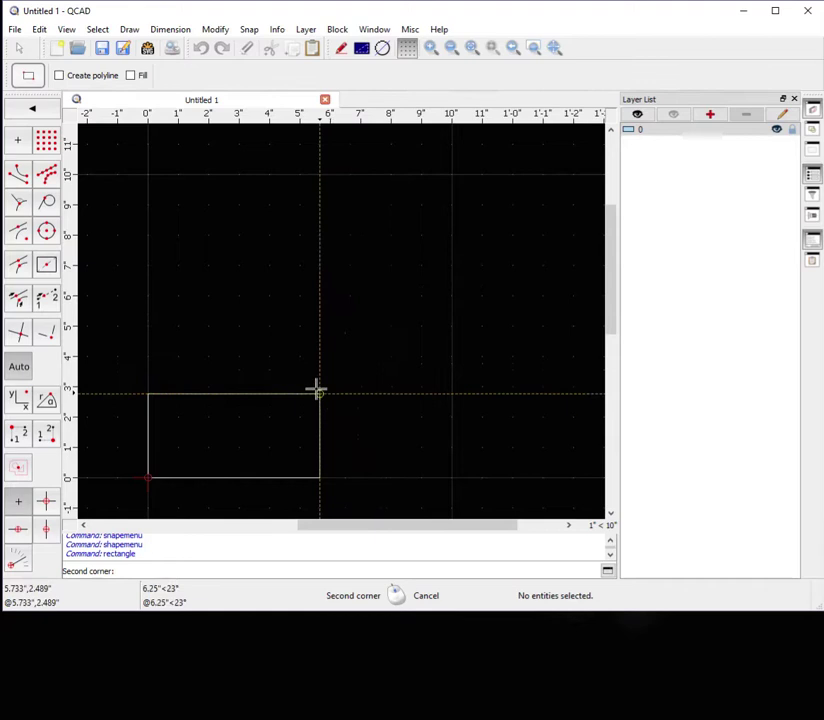
pyautogui.click(300, 327)
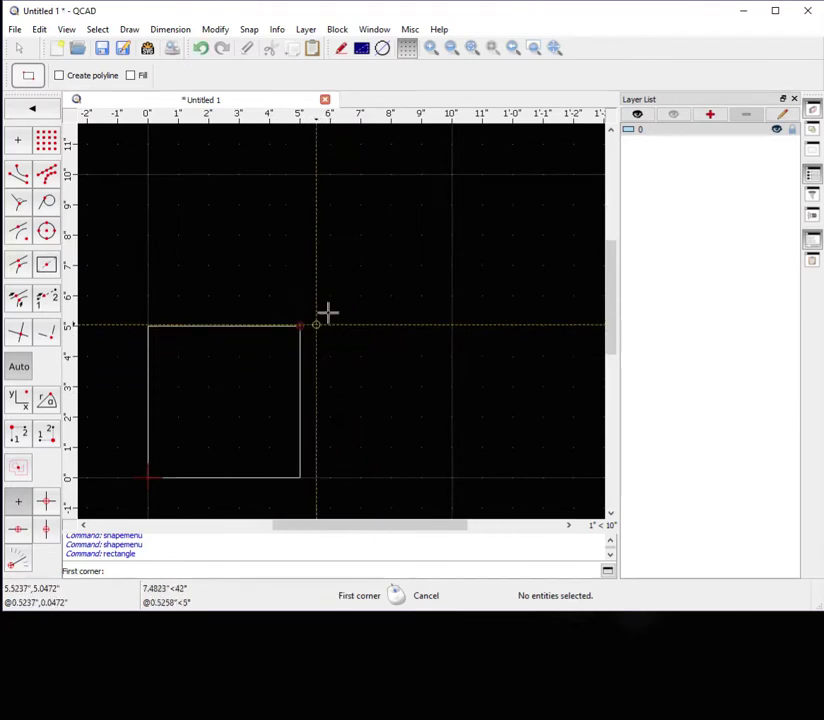
pyautogui.rightClick(330, 282)
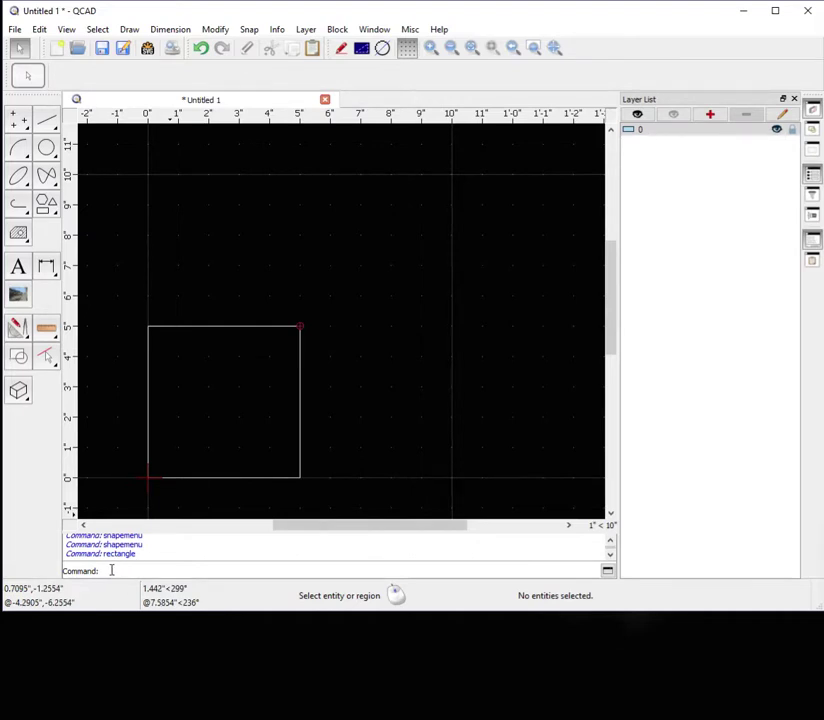
# - Draw a second rectangle by entering corners 2.5,5 and 5,8 on the command line
pyautogui.click(49, 209)
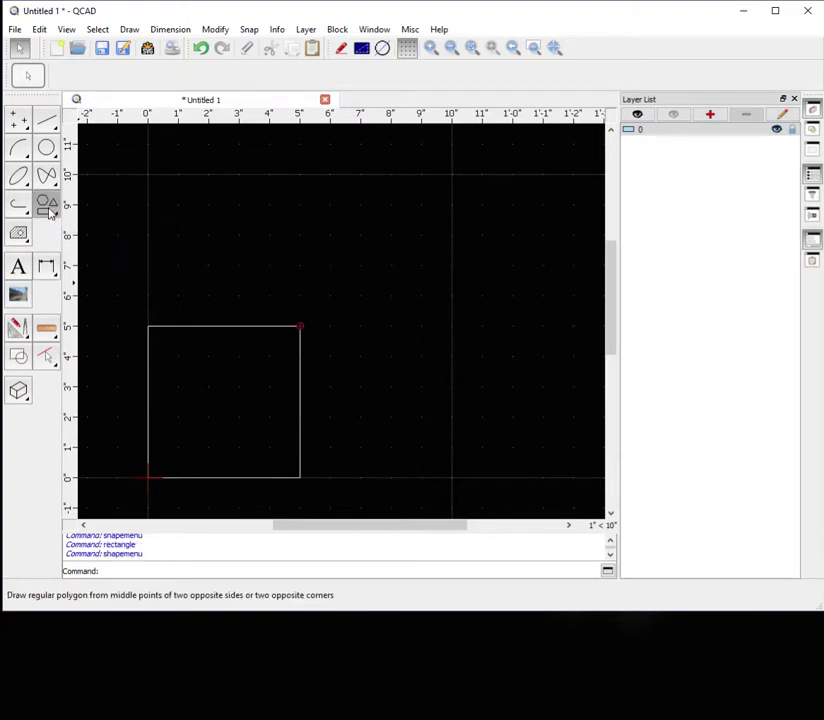
pyautogui.click(19, 142)
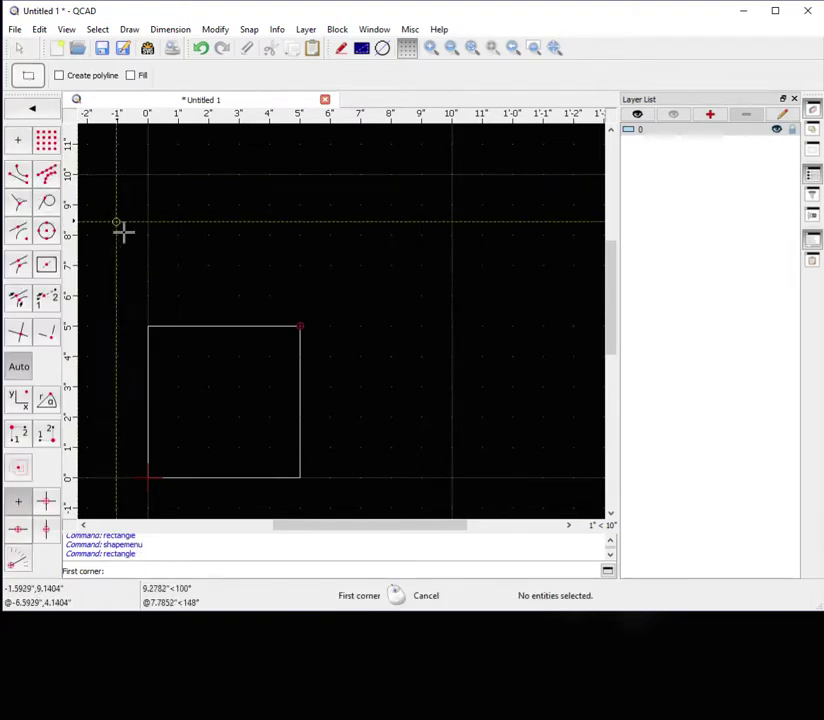
pyautogui.click(121, 571)
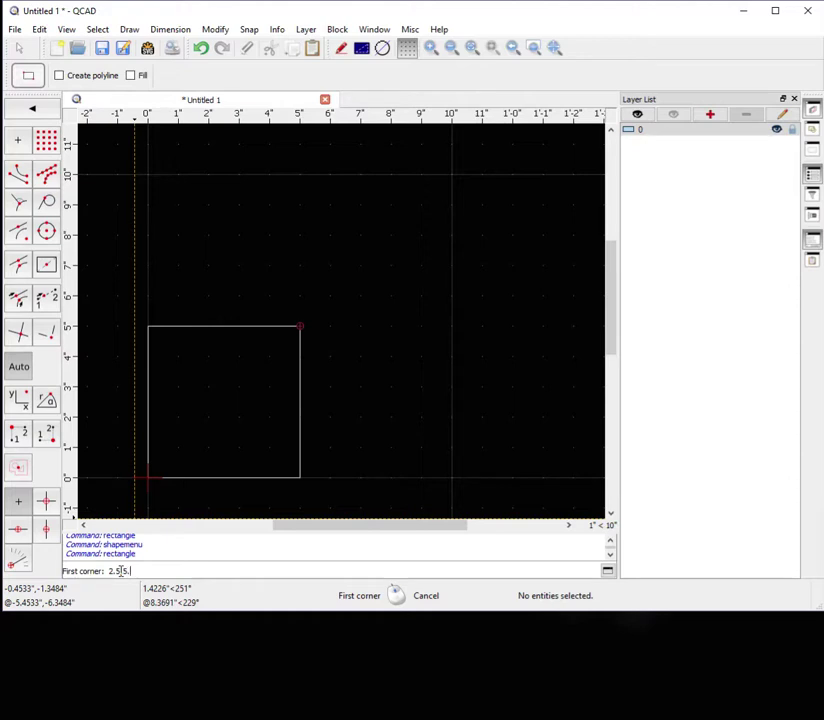
pyautogui.press('Return')
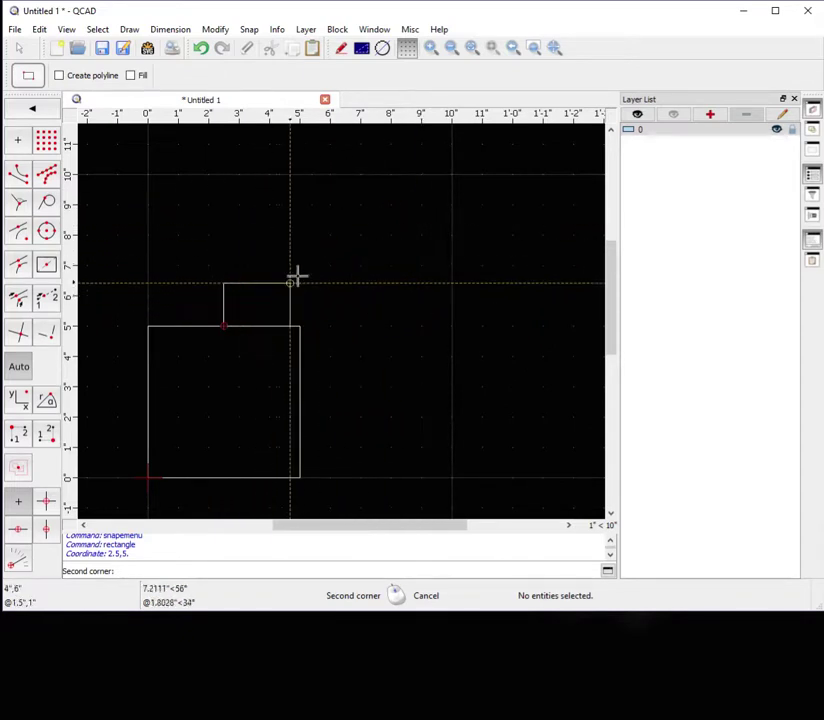
pyautogui.scroll(4, 406, 228)
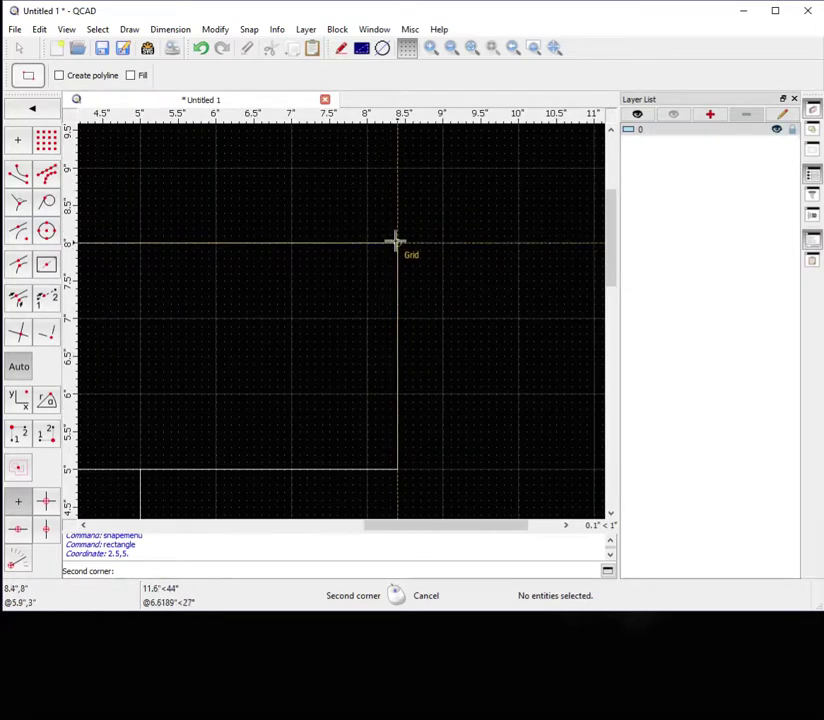
pyautogui.scroll(-4, 395, 239)
pyautogui.scroll(-4, 395, 240)
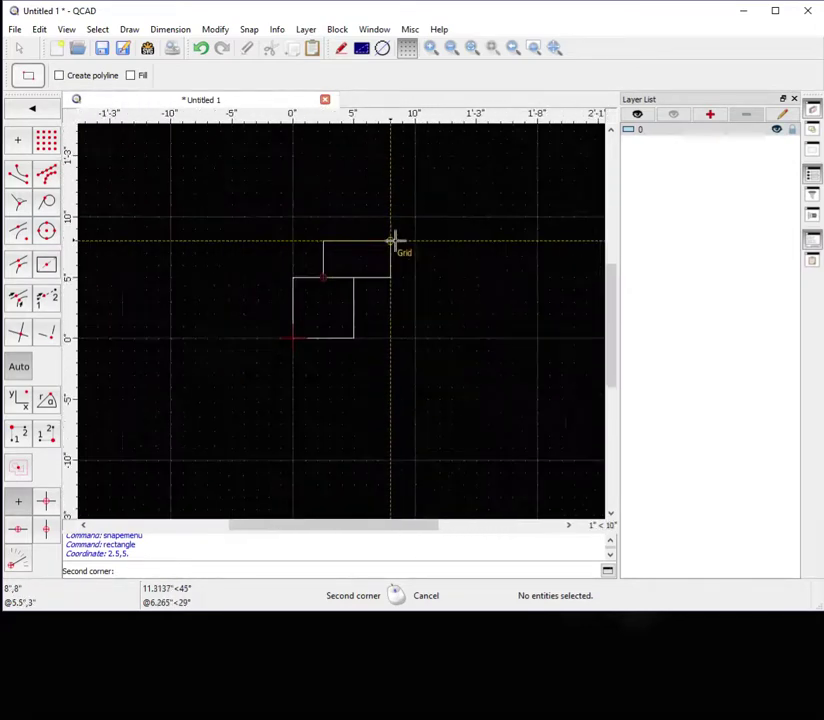
pyautogui.scroll(3, 395, 240)
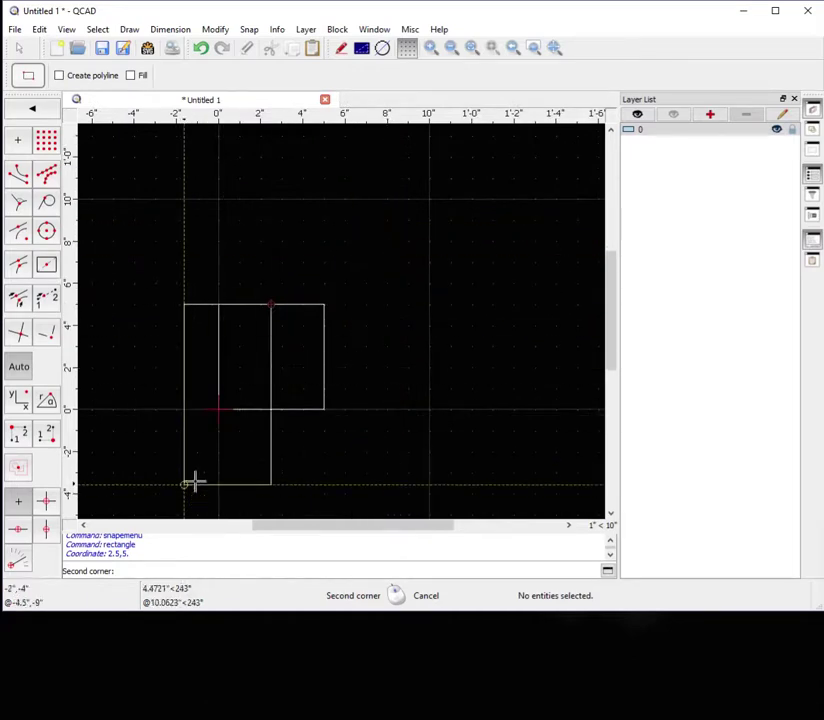
pyautogui.click(138, 571)
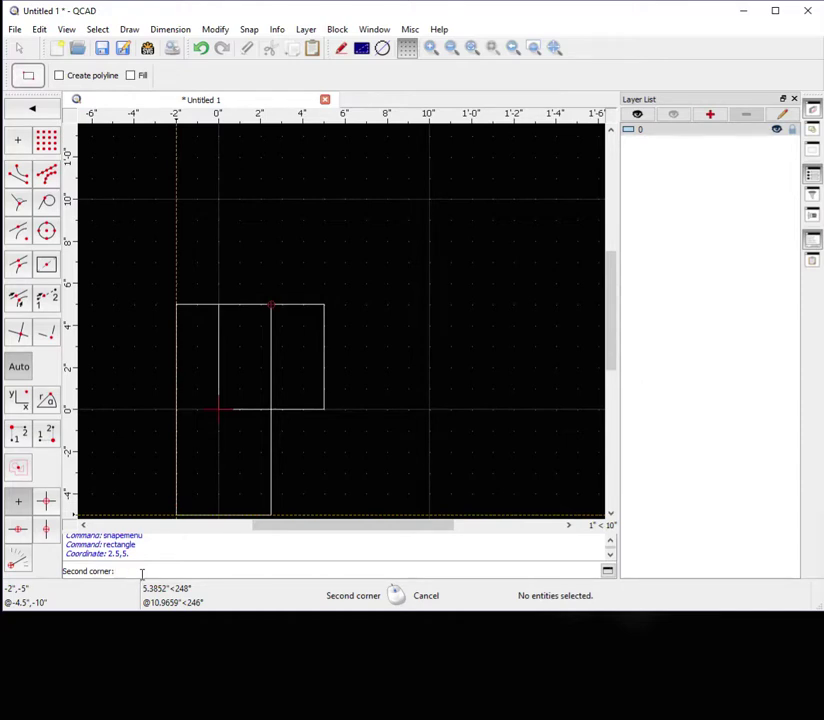
pyautogui.write('5')
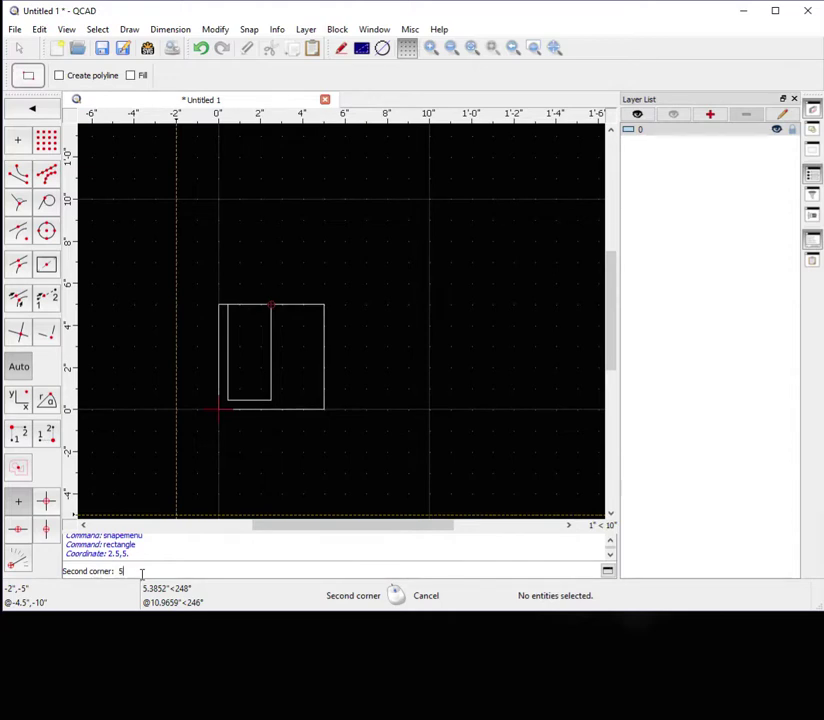
pyautogui.write(',8')
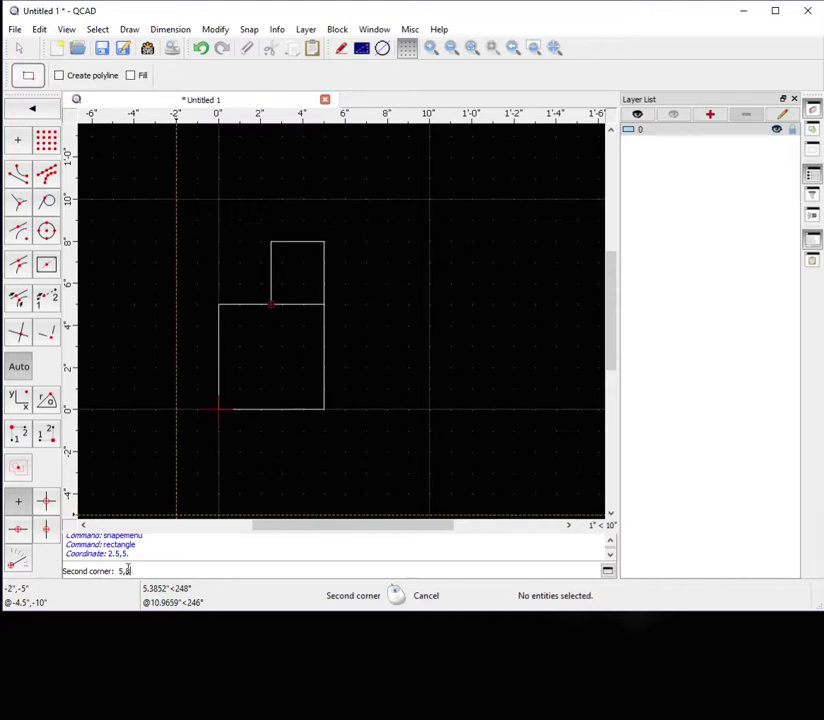
pyautogui.press('Return')
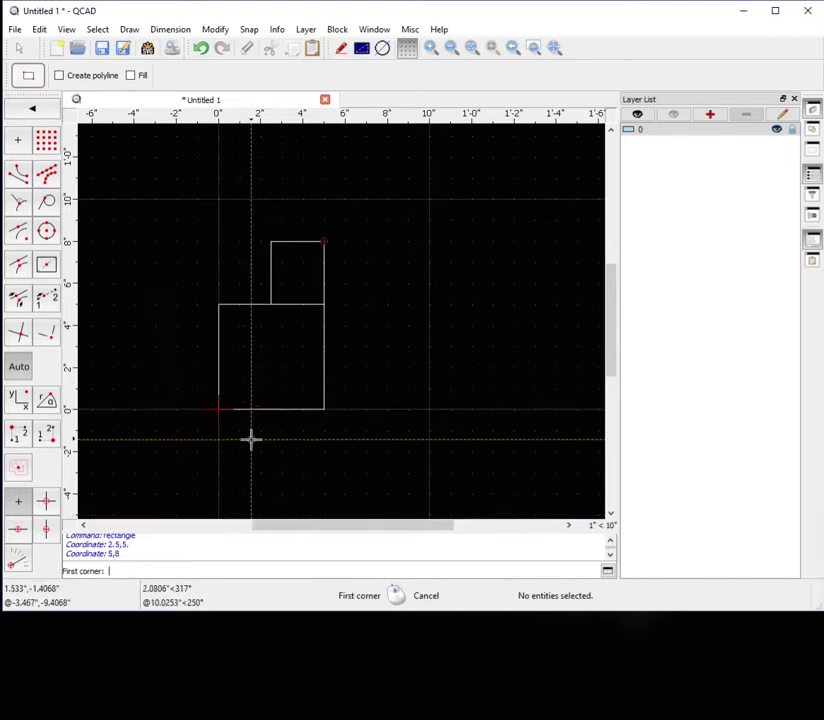
pyautogui.scroll(-6, 261, 366)
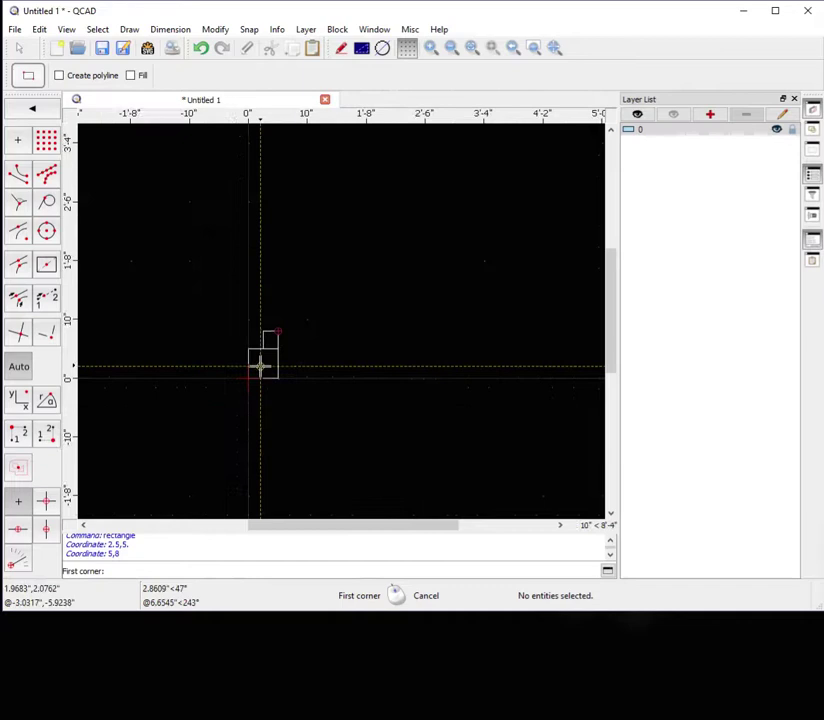
pyautogui.scroll(5, 261, 366)
pyautogui.click(259, 350)
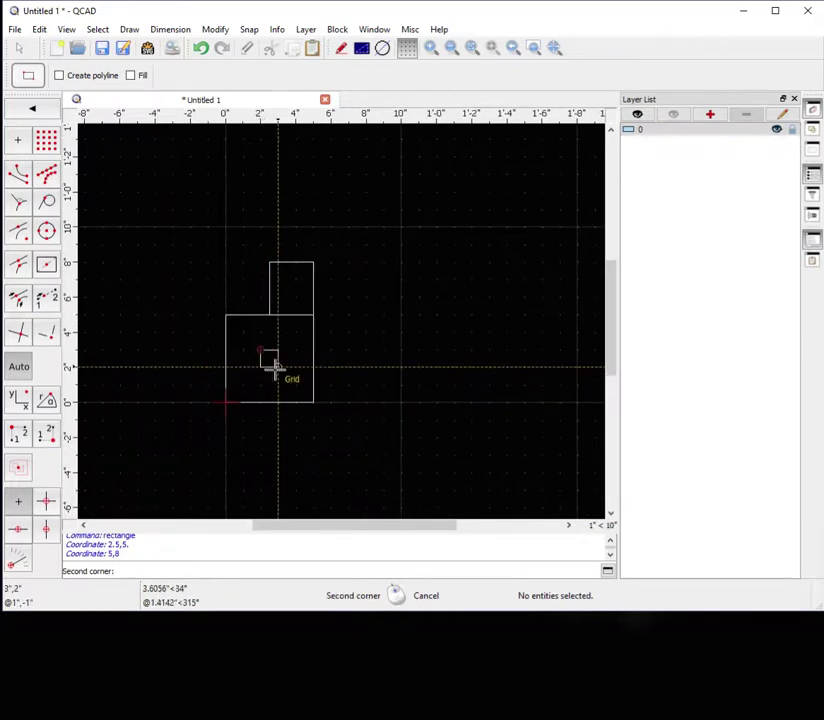
pyautogui.click(278, 368)
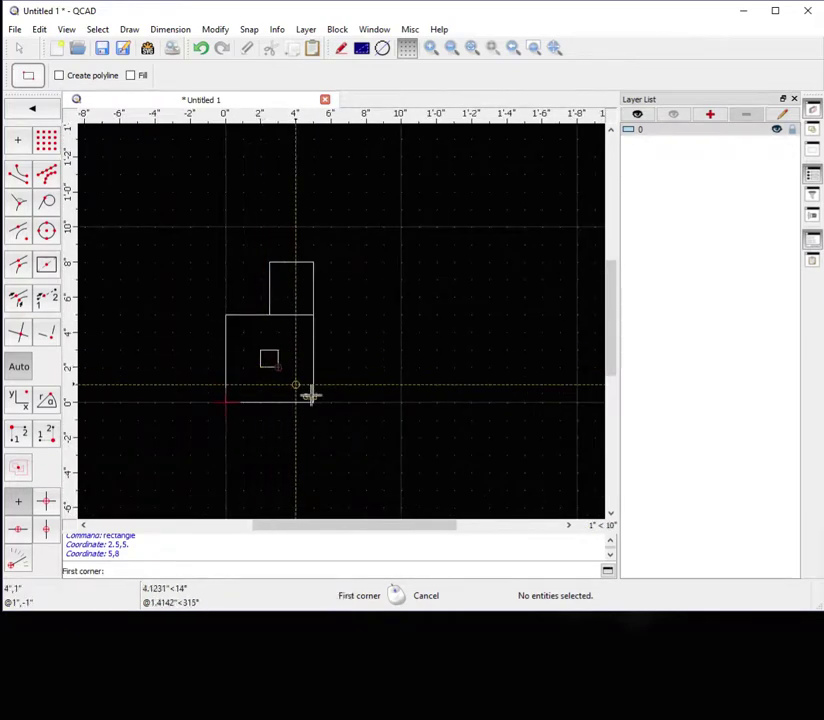
pyautogui.rightClick(347, 323)
pyautogui.rightClick(346, 332)
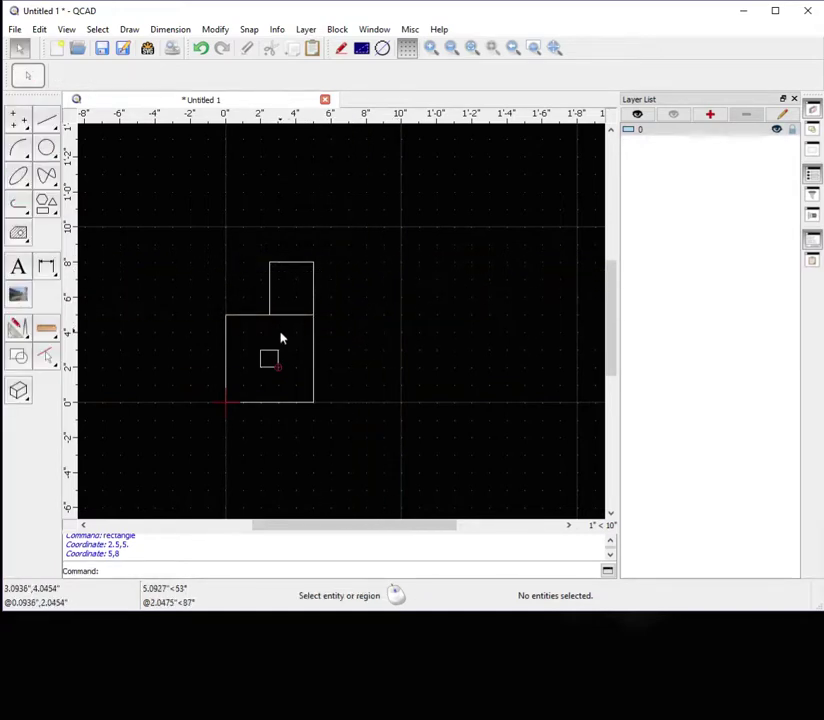
pyautogui.scroll(2, 288, 361)
pyautogui.scroll(-2, 288, 361)
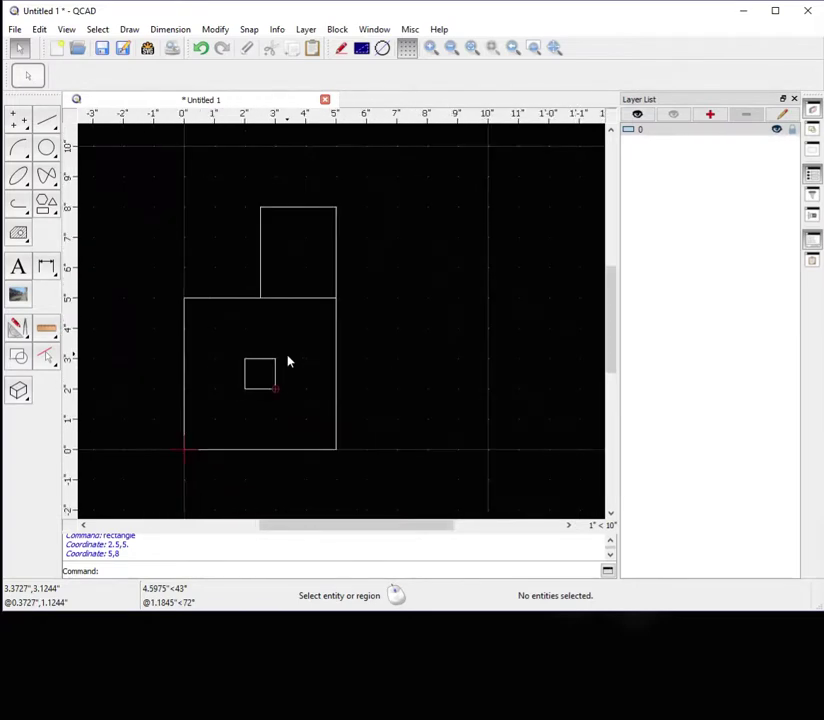
pyautogui.click(304, 299)
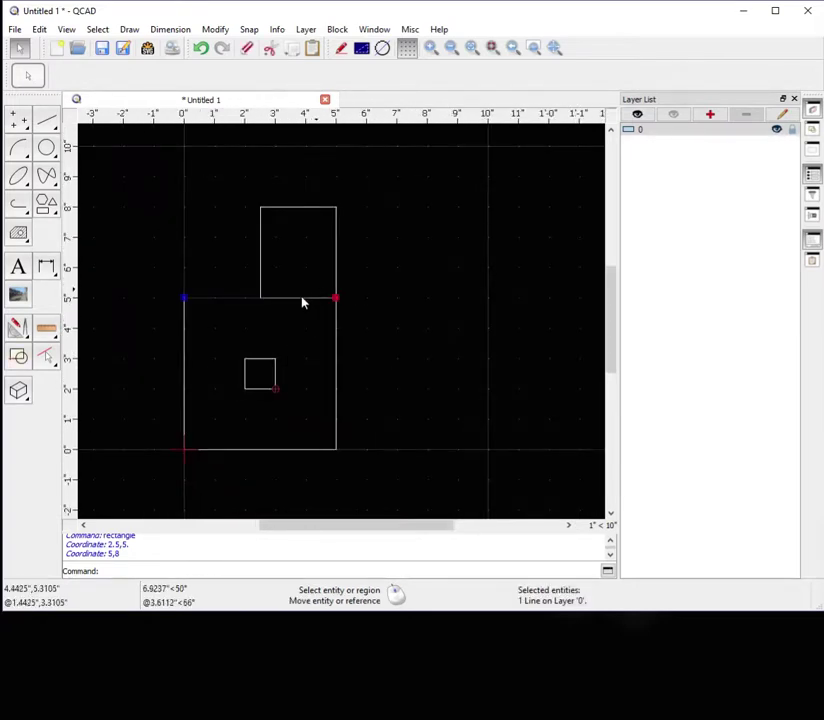
pyautogui.click(296, 348)
pyautogui.click(300, 303)
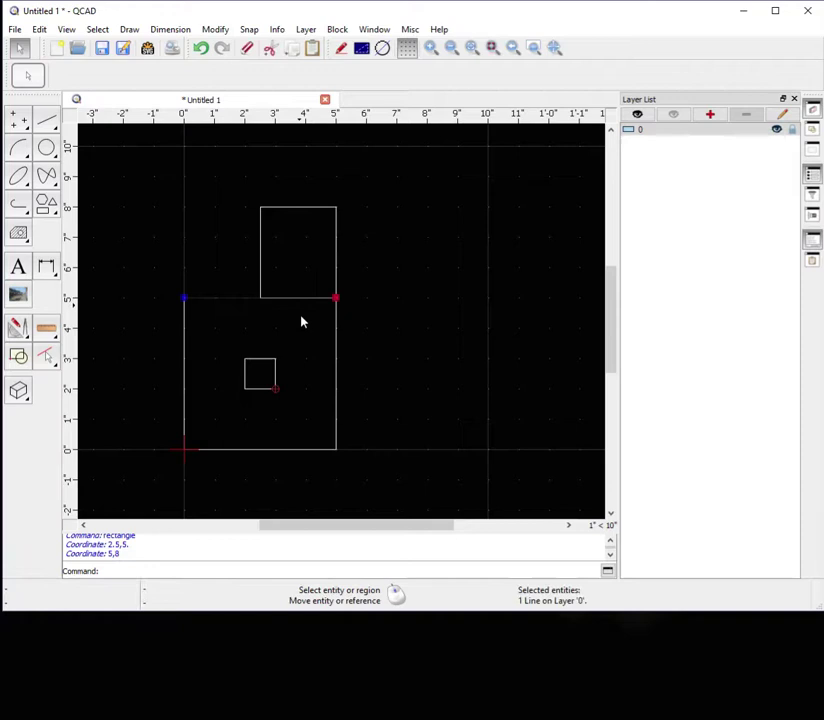
pyautogui.click(302, 326)
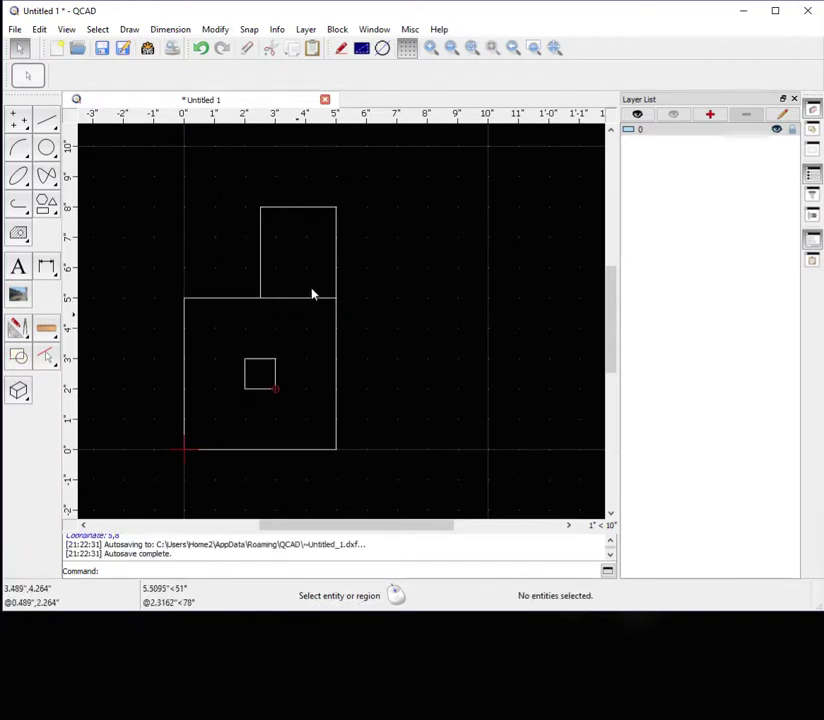
# - Break out and remove the top-edge stretch lying beneath the upper rectangle
pyautogui.click(216, 30)
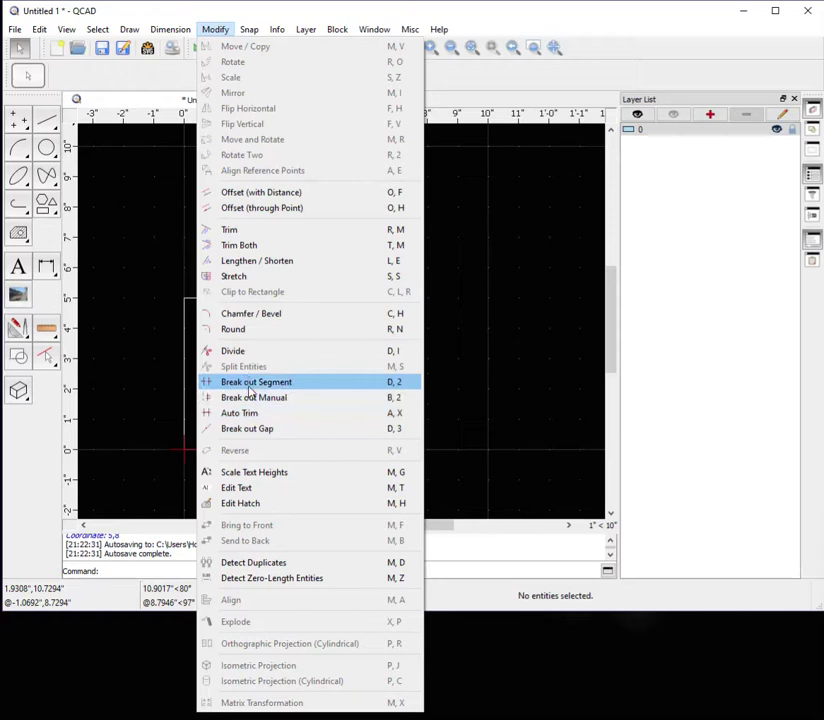
pyautogui.click(251, 389)
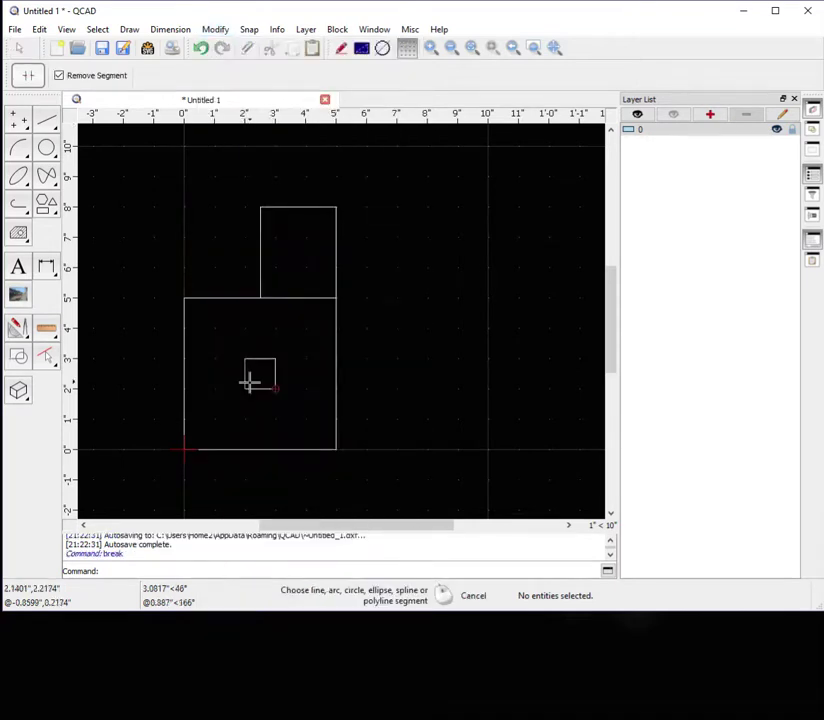
pyautogui.click(296, 298)
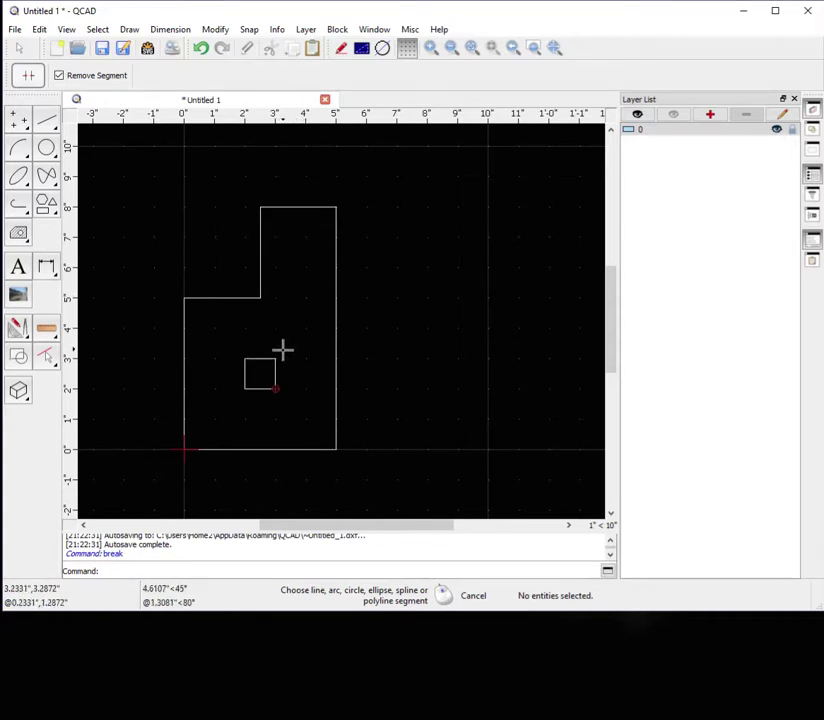
pyautogui.click(216, 30)
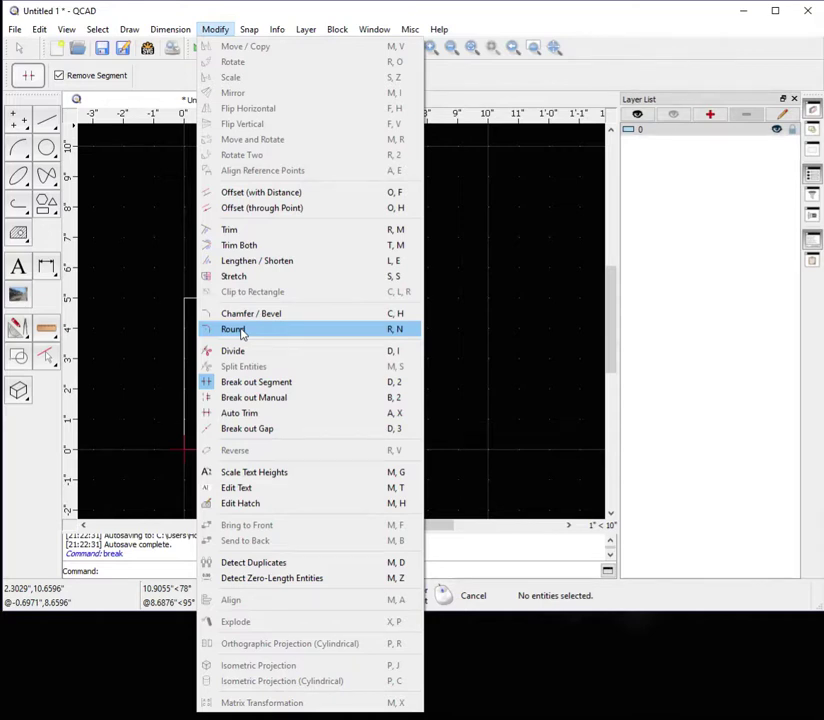
# - Start the Round tool with Trim enabled and a radius of .25
pyautogui.click(241, 330)
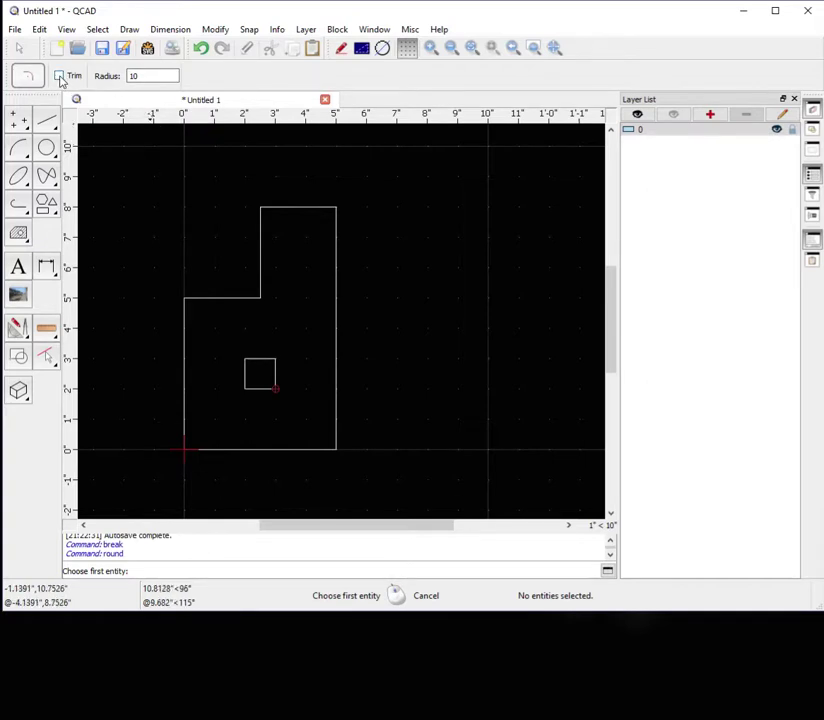
pyautogui.click(59, 76)
pyautogui.click(149, 76)
pyautogui.press('BackSpace')
pyautogui.write('.25')
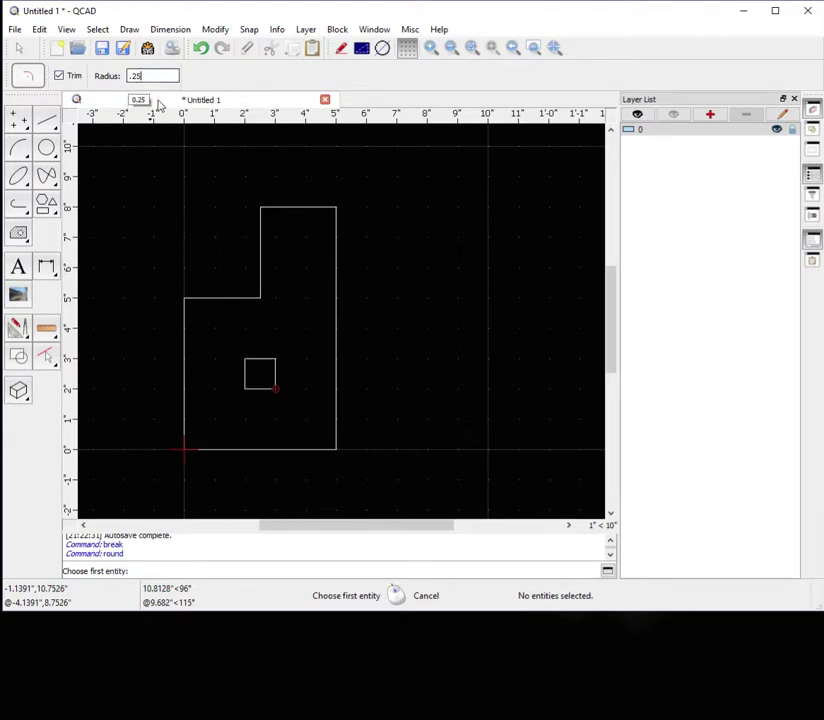
# - Round the upper part's top-right, top-left and inner step corners, then exit
pyautogui.click(334, 227)
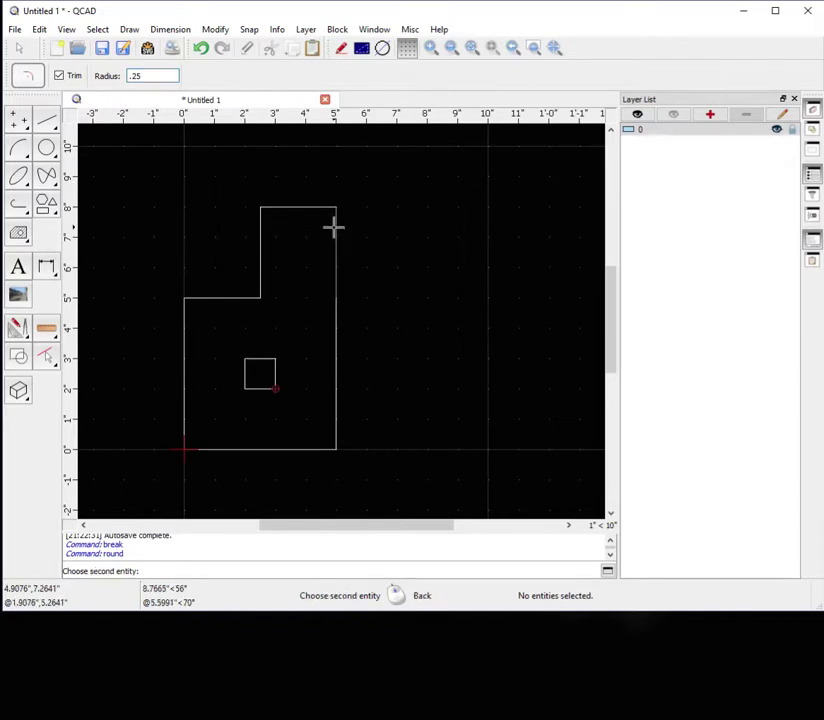
pyautogui.click(314, 210)
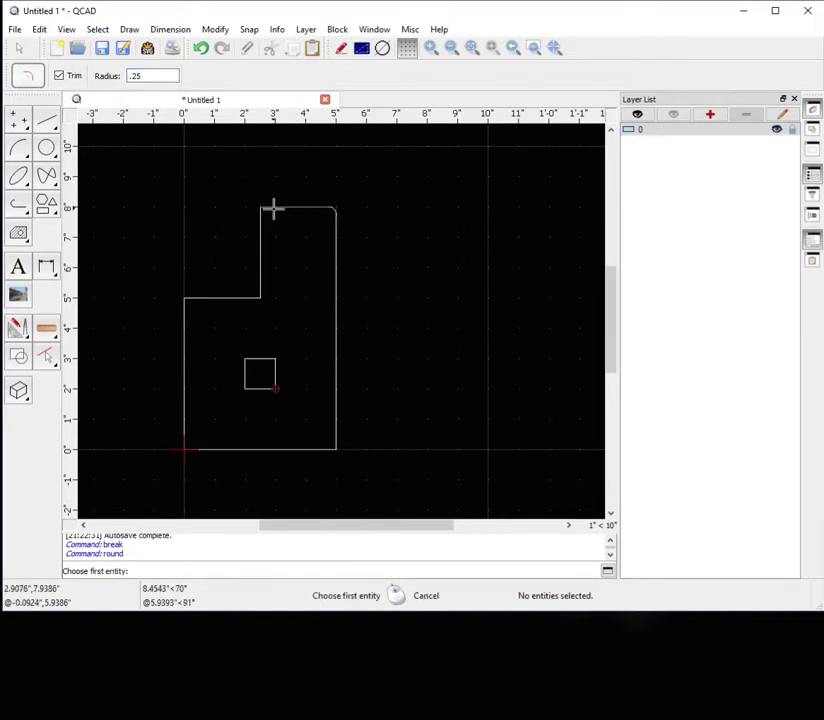
pyautogui.click(271, 210)
pyautogui.click(262, 234)
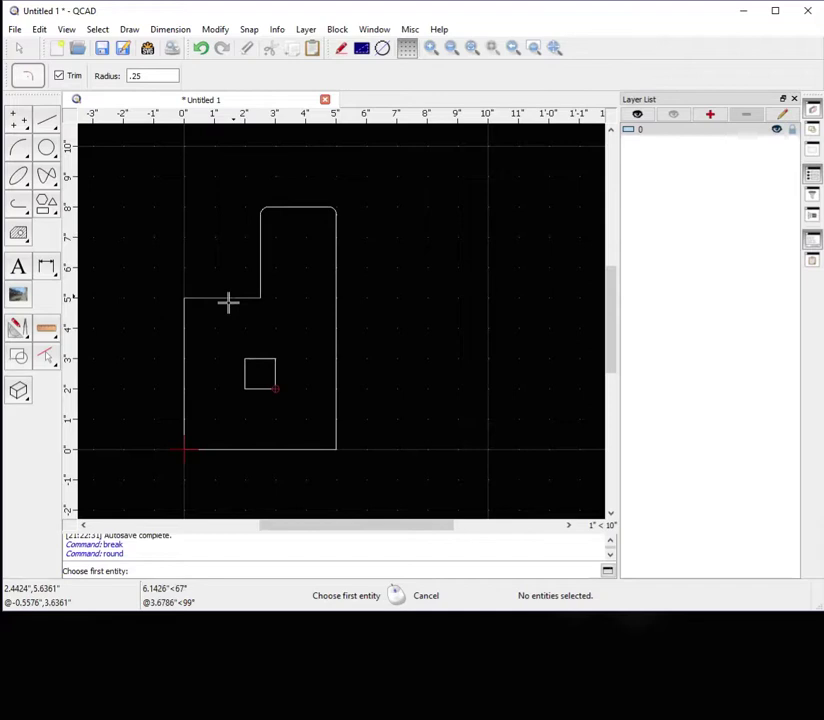
pyautogui.click(253, 280)
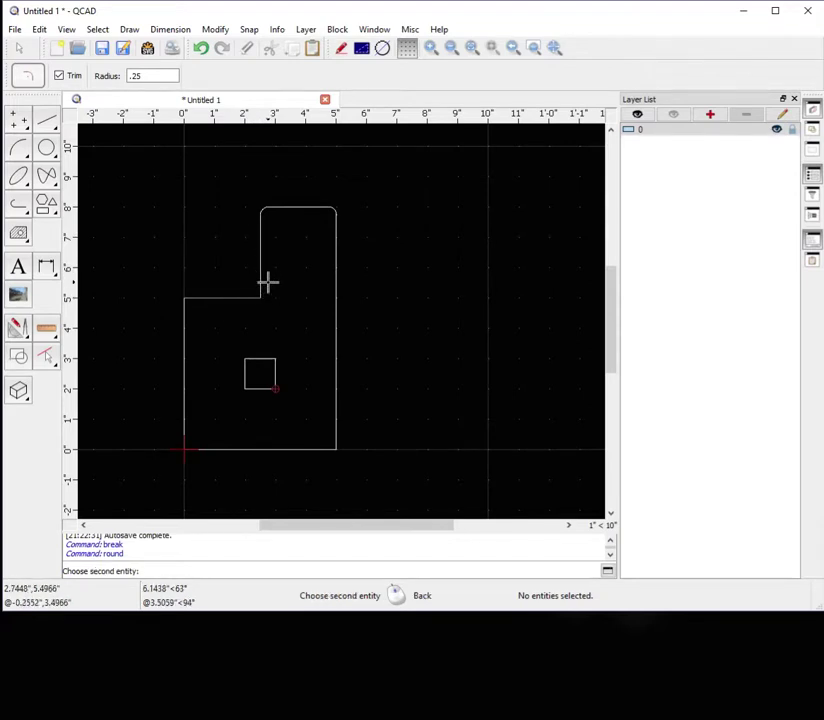
pyautogui.click(258, 281)
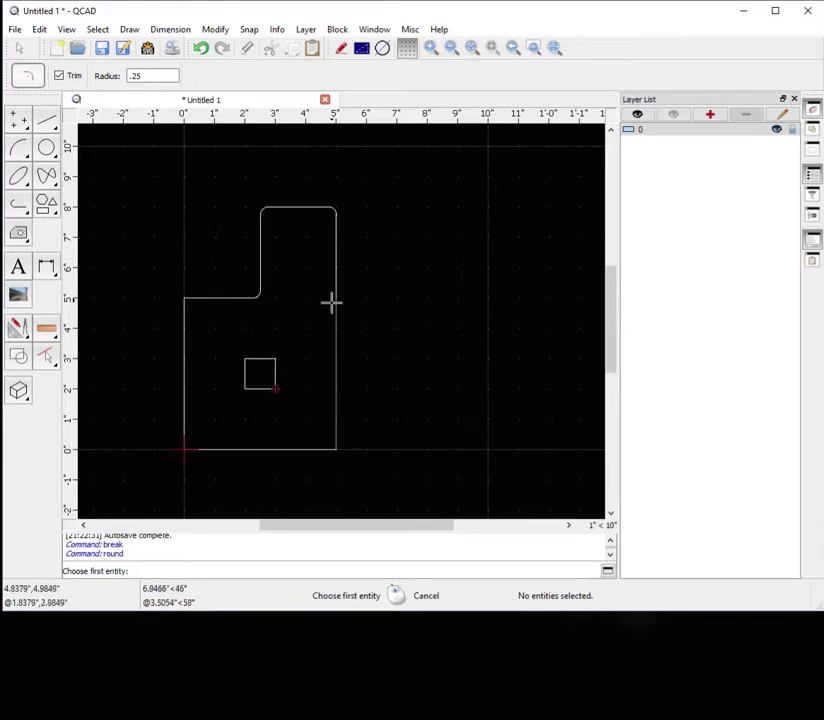
pyautogui.press('Escape')
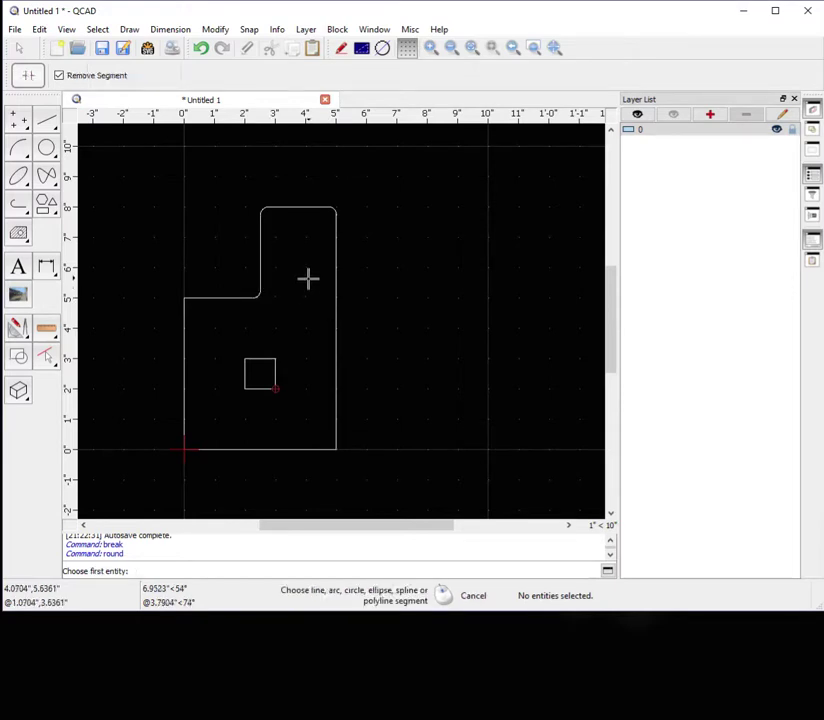
pyautogui.press('Escape')
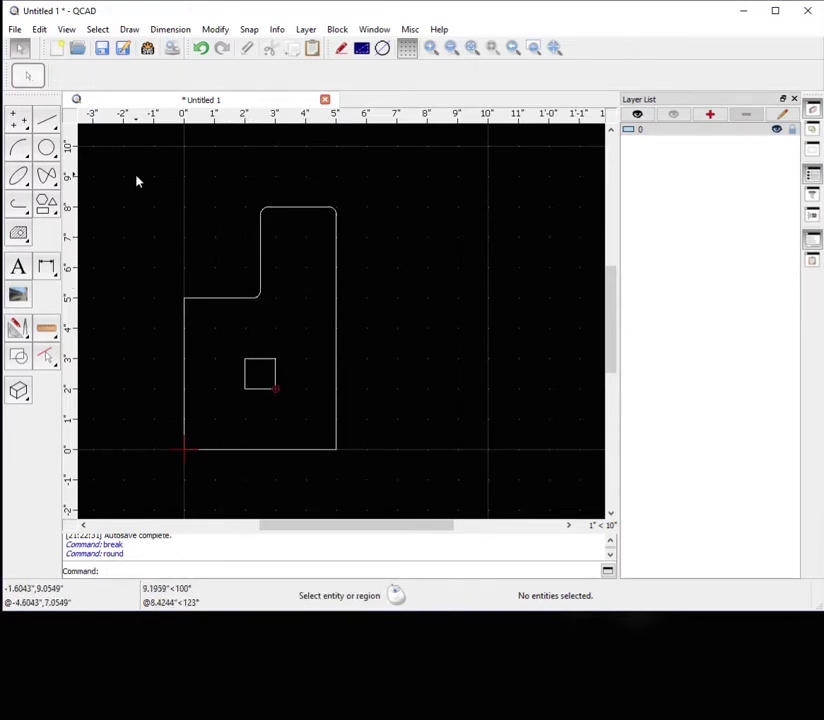
pyautogui.click(47, 148)
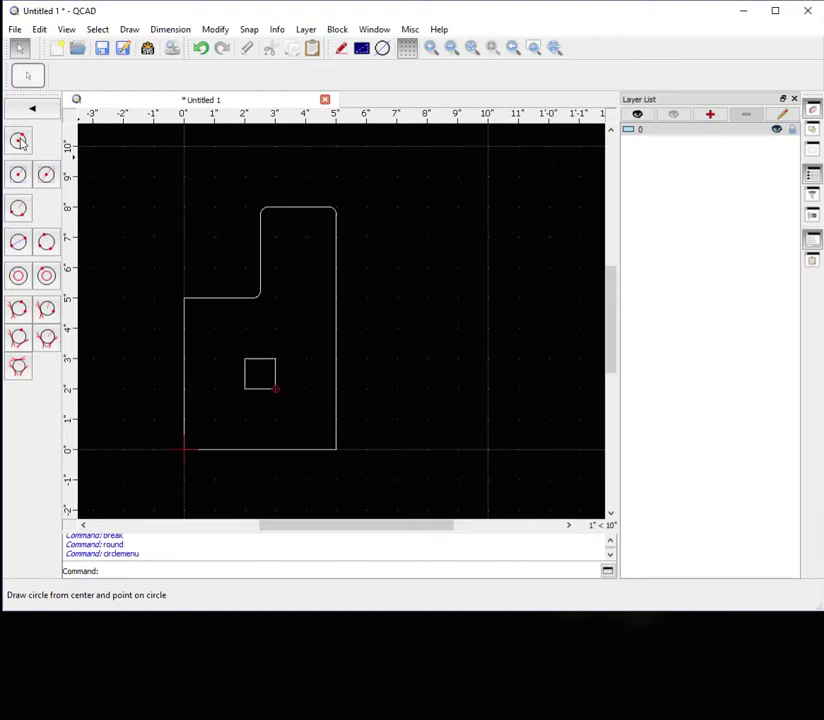
pyautogui.click(19, 142)
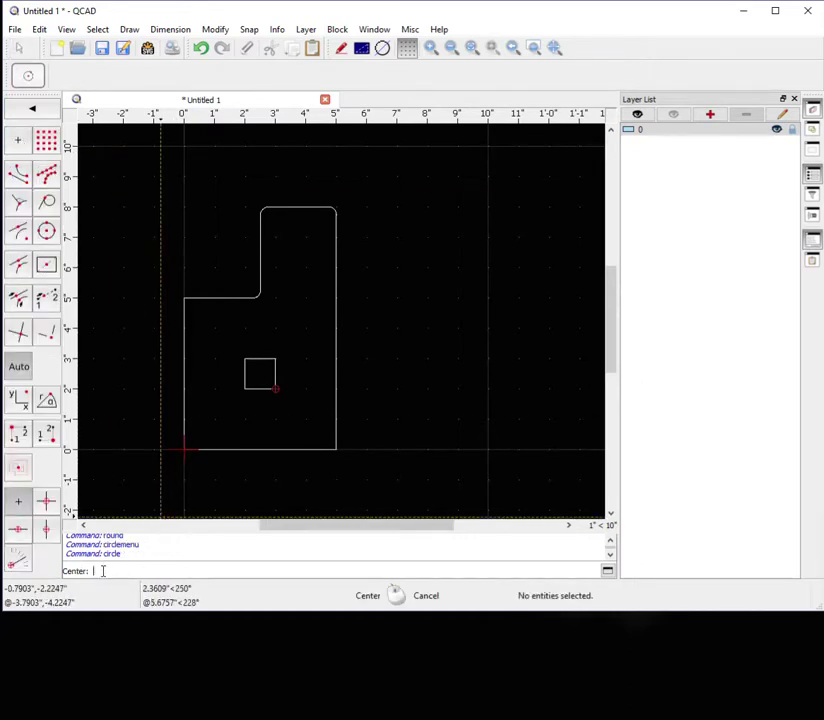
pyautogui.write('1,1')
pyautogui.press('Return')
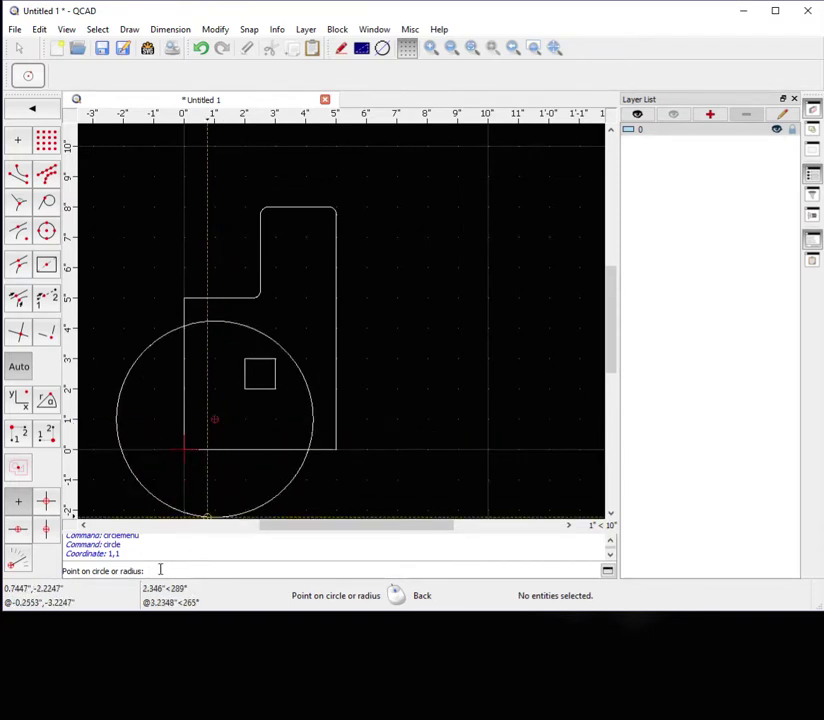
pyautogui.write('.5')
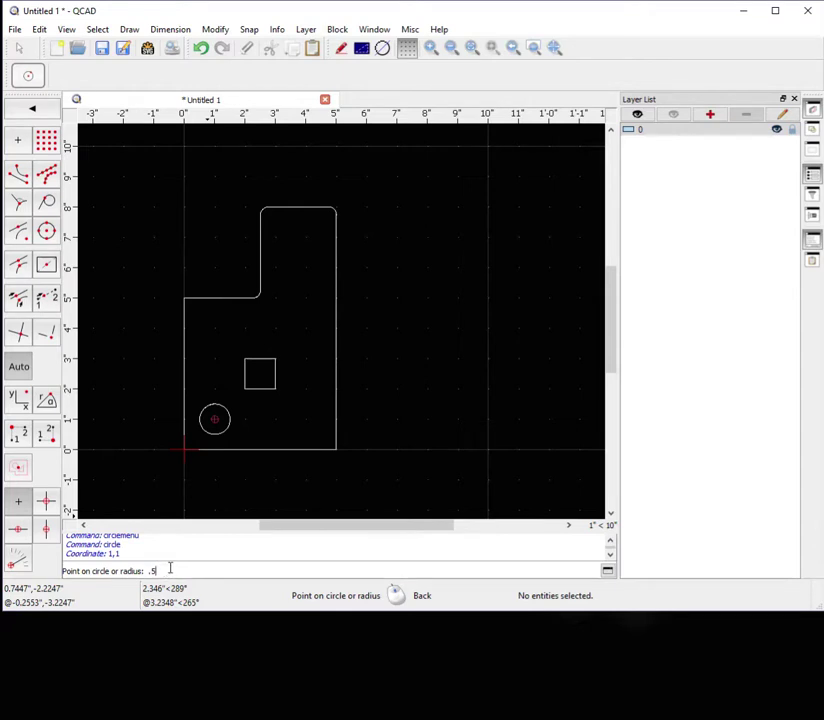
pyautogui.press('BackSpace')
pyautogui.press('BackSpace')
pyautogui.write('2.322')
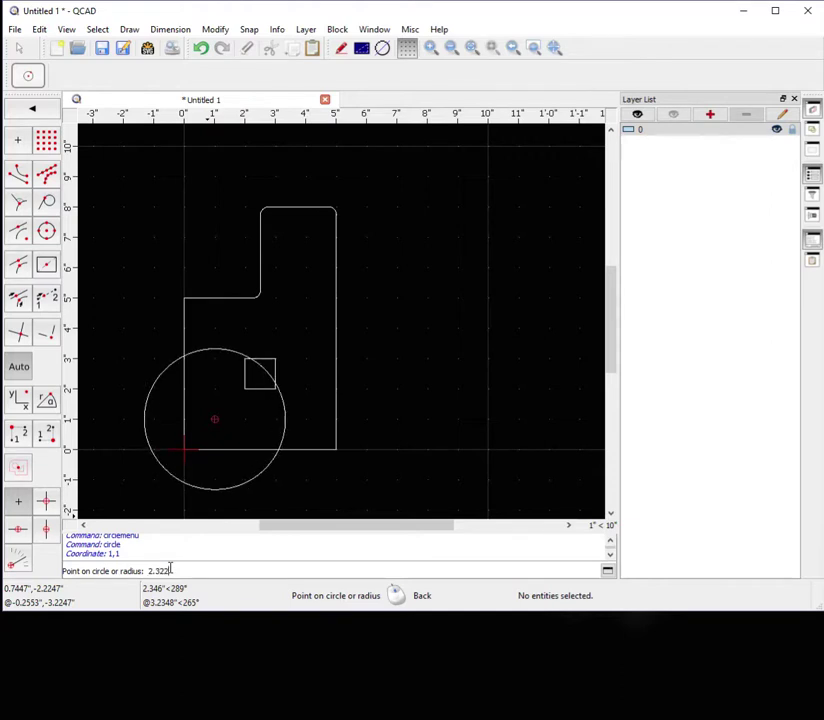
pyautogui.write(',2')
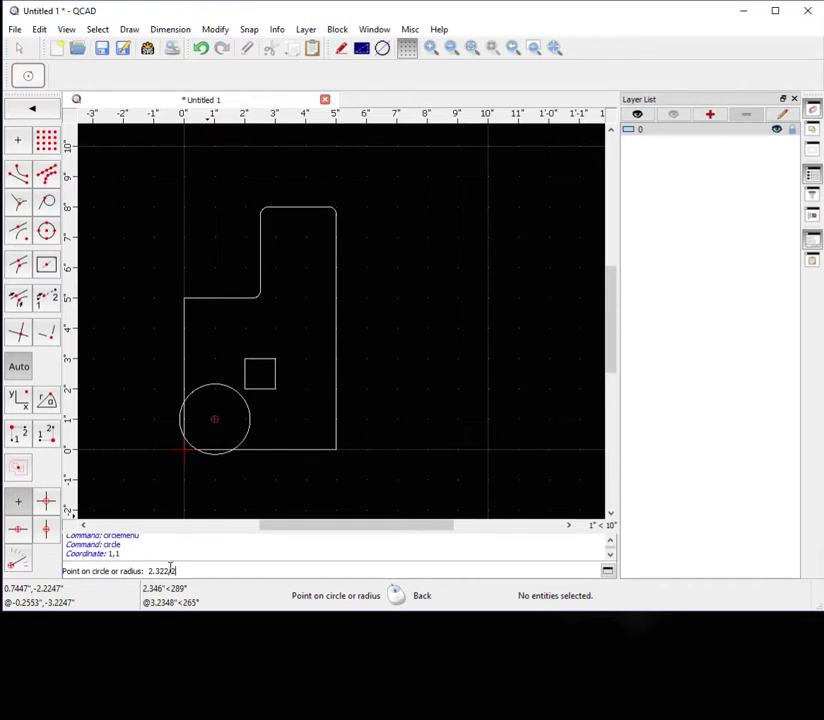
pyautogui.press('Return')
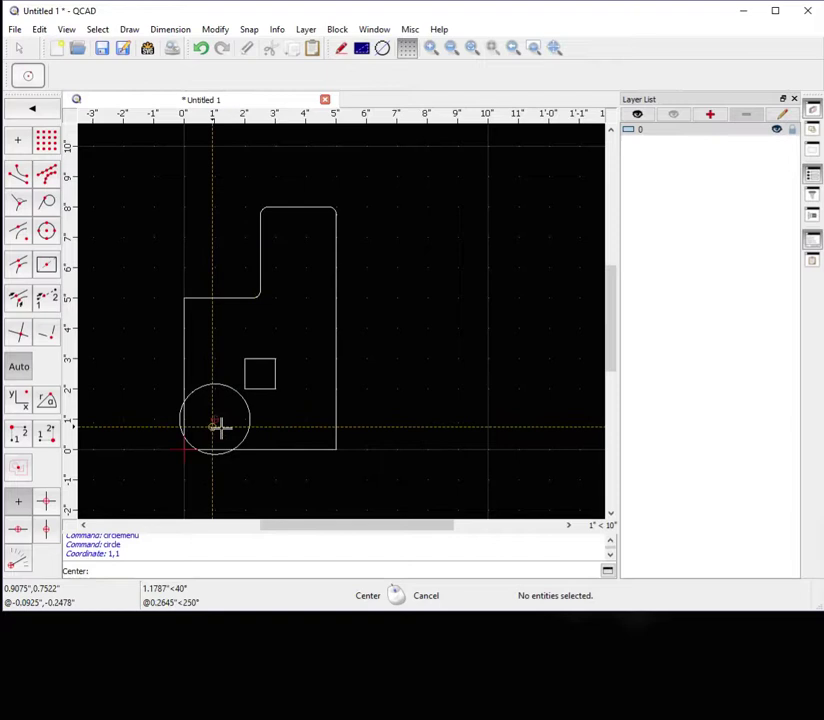
pyautogui.click(136, 568)
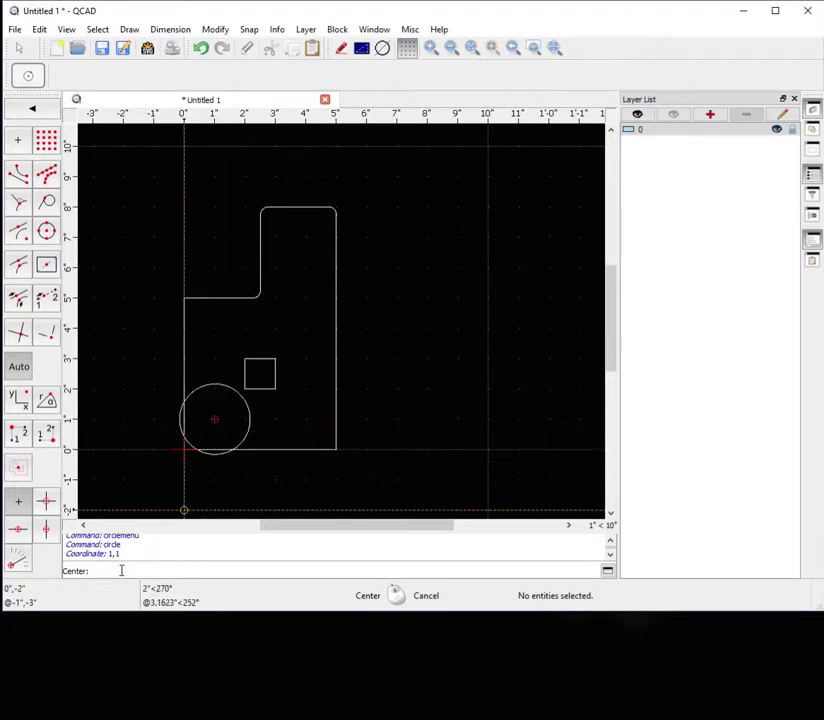
pyautogui.rightClick(224, 430)
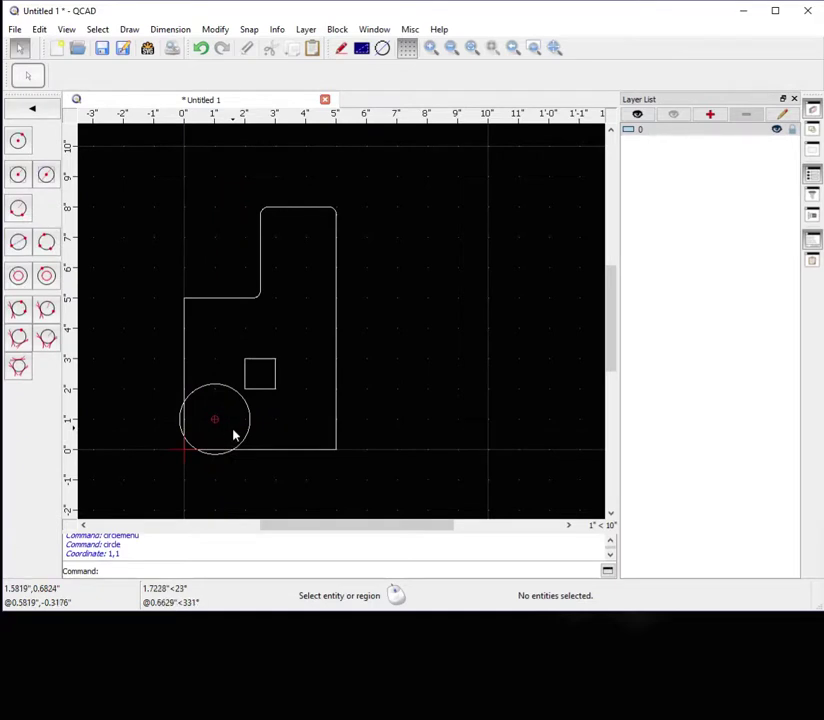
pyautogui.rightClick(234, 434)
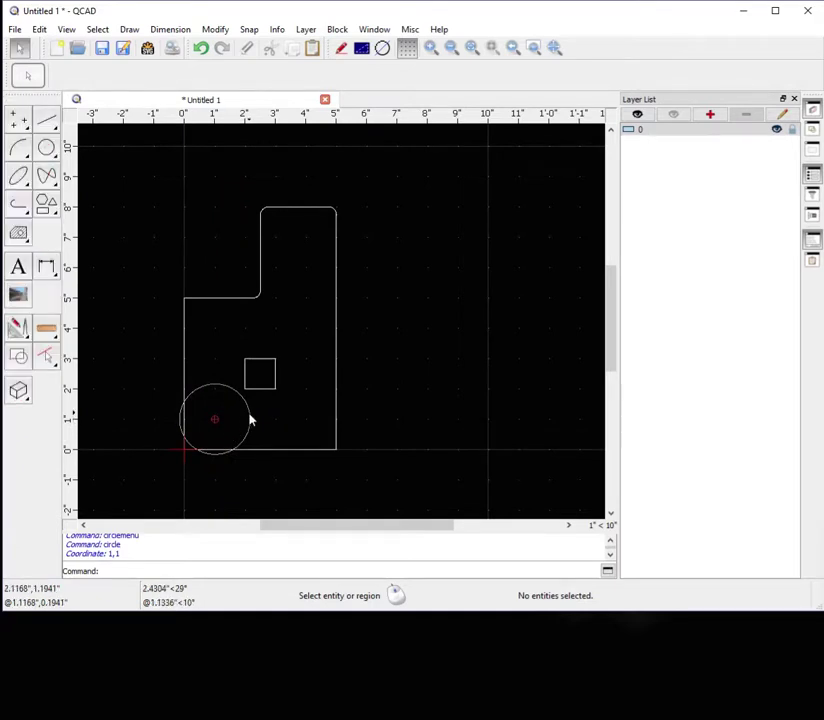
pyautogui.click(250, 420)
pyautogui.press('Delete')
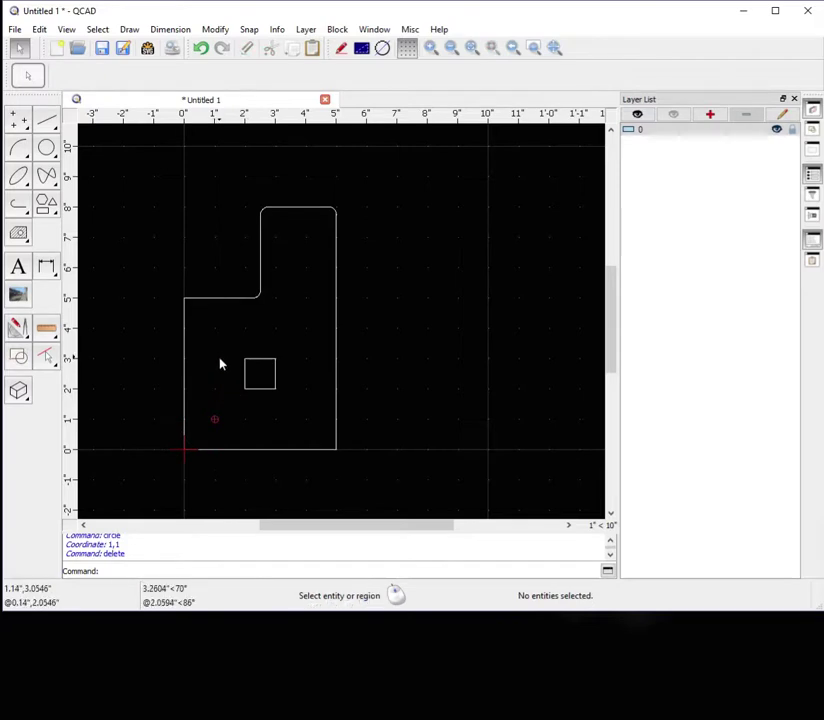
# - Start a new text entity, replacing the 'Hey NOW' sample text with POOL
pyautogui.scroll(1, 221, 364)
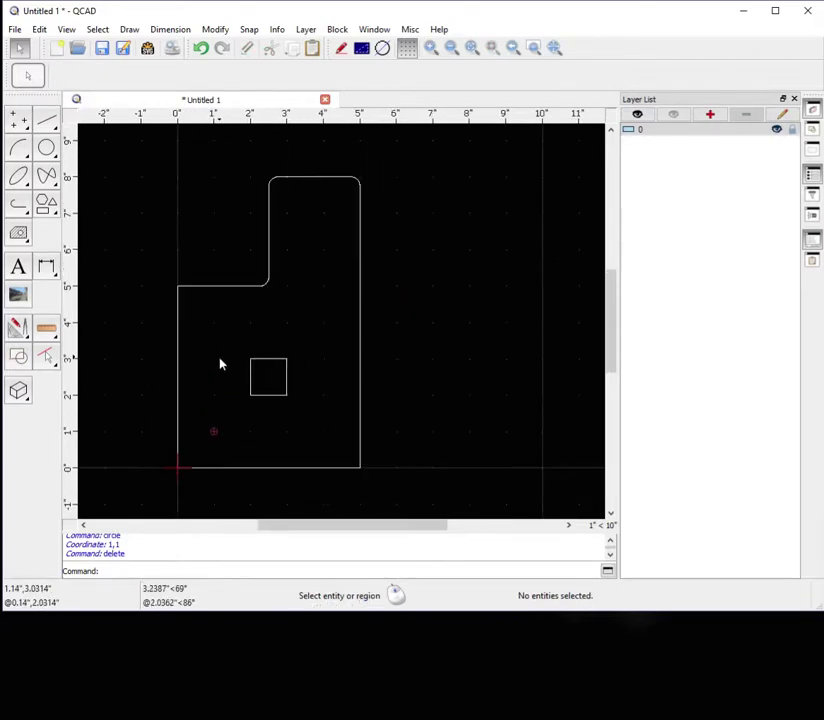
pyautogui.scroll(1, 221, 364)
pyautogui.scroll(1, 221, 364)
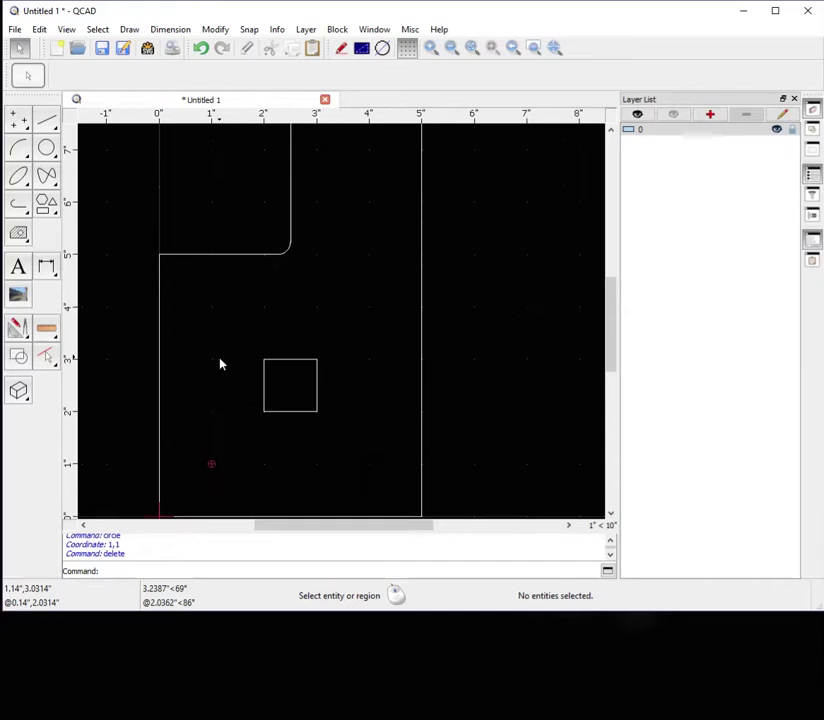
pyautogui.click(19, 267)
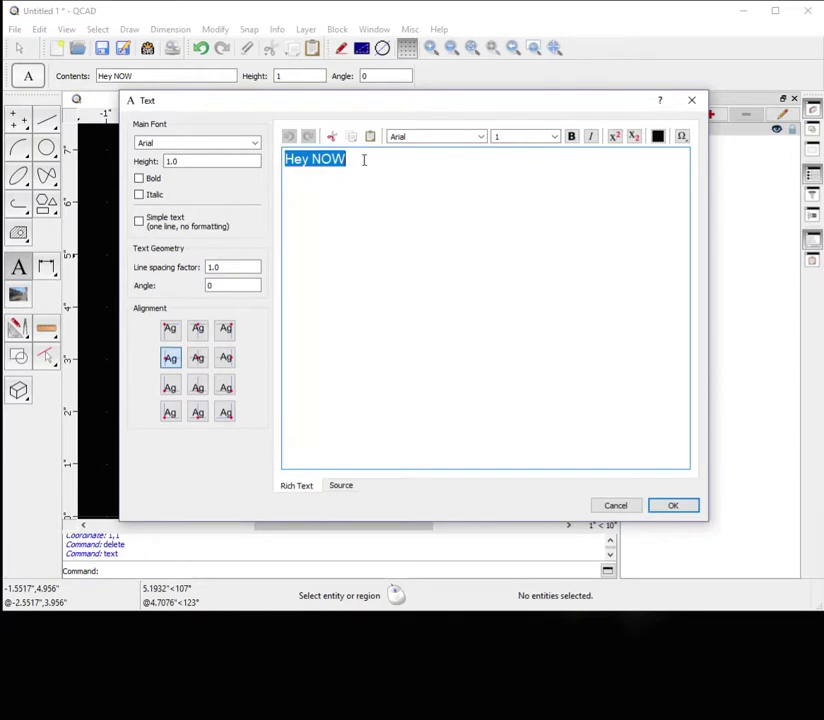
pyautogui.moveTo(361, 160); pyautogui.dragTo(284, 159)
pyautogui.write('POOL')
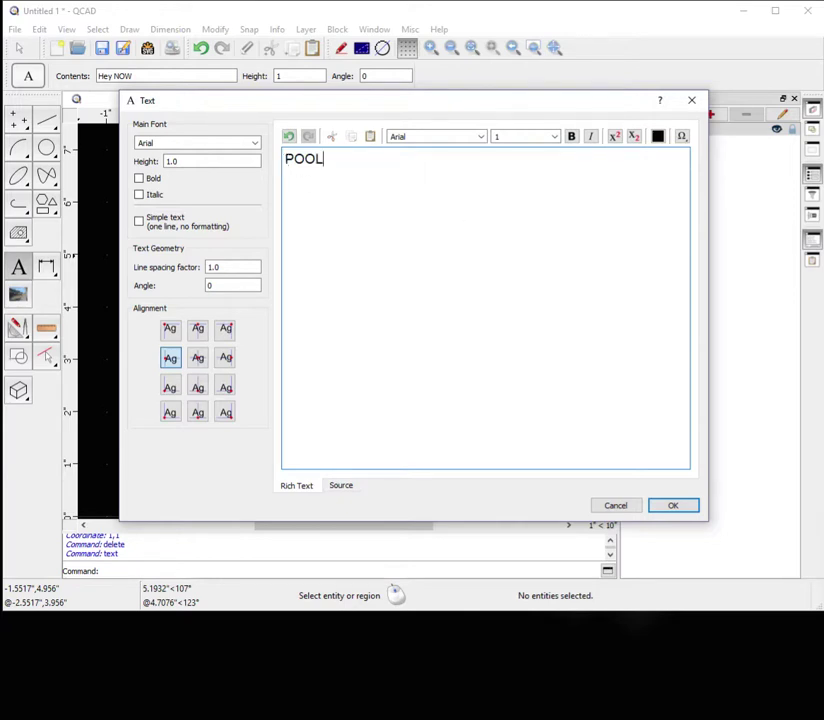
# - Keep Arial at height 1.0, make the text bold and italic, and confirm
pyautogui.click(481, 136)
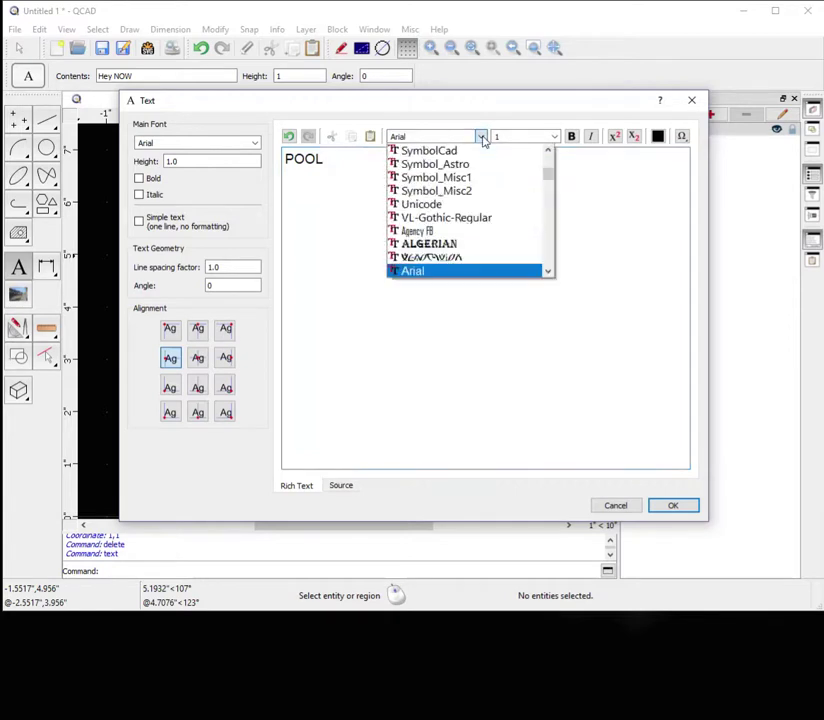
pyautogui.click(480, 271)
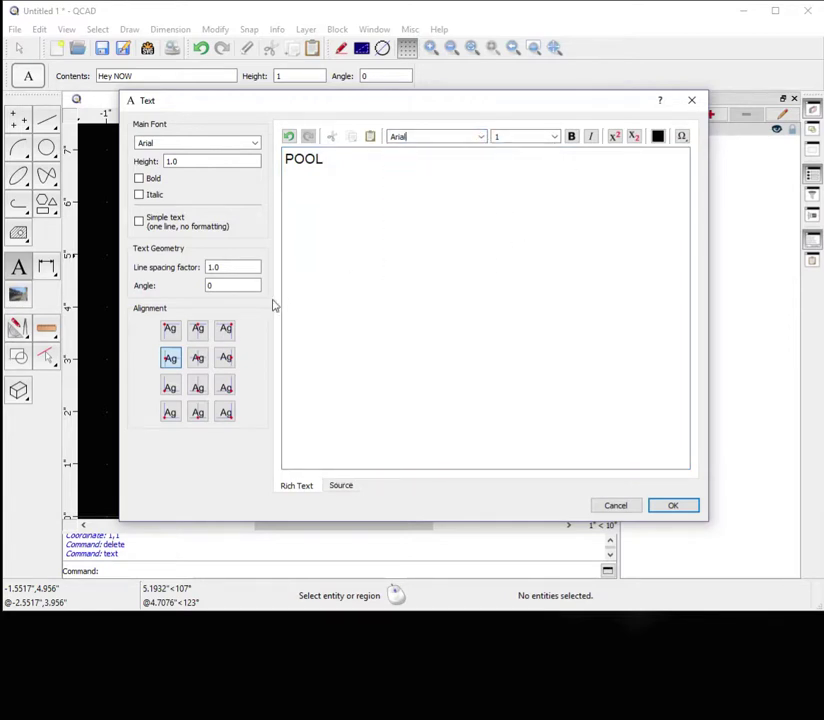
pyautogui.click(184, 161)
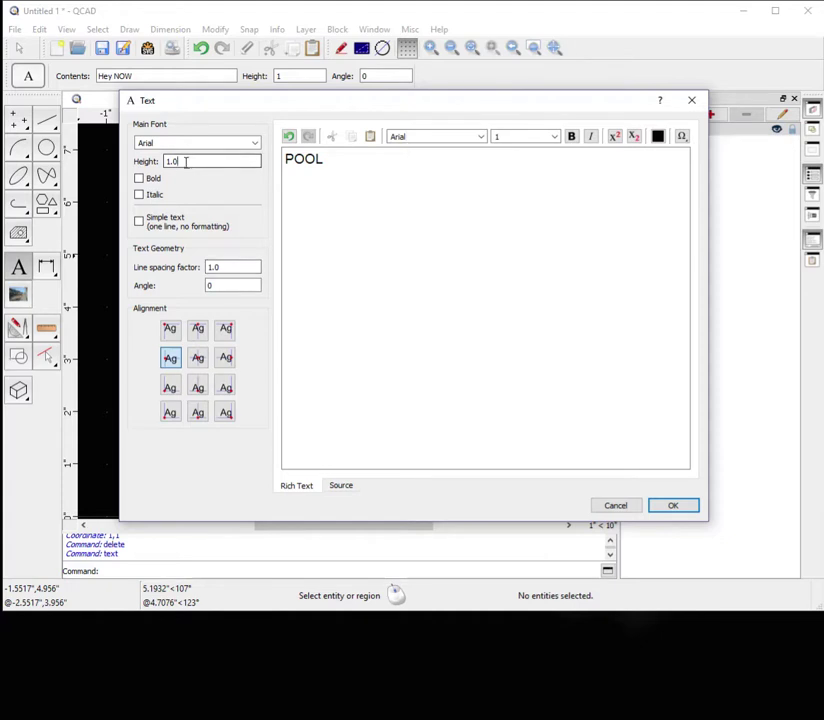
pyautogui.moveTo(184, 161); pyautogui.dragTo(165, 161)
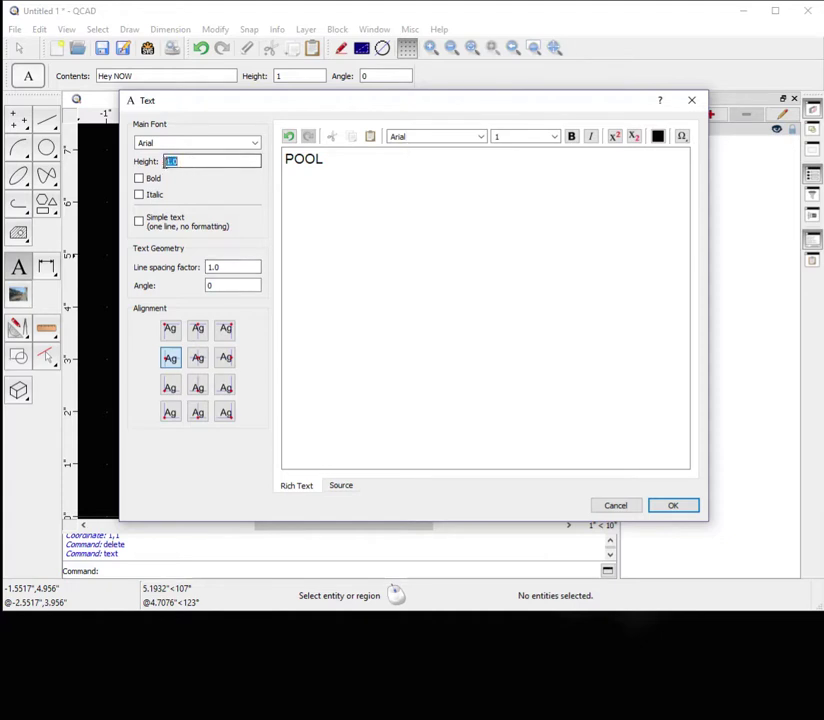
pyautogui.click(140, 179)
pyautogui.click(140, 195)
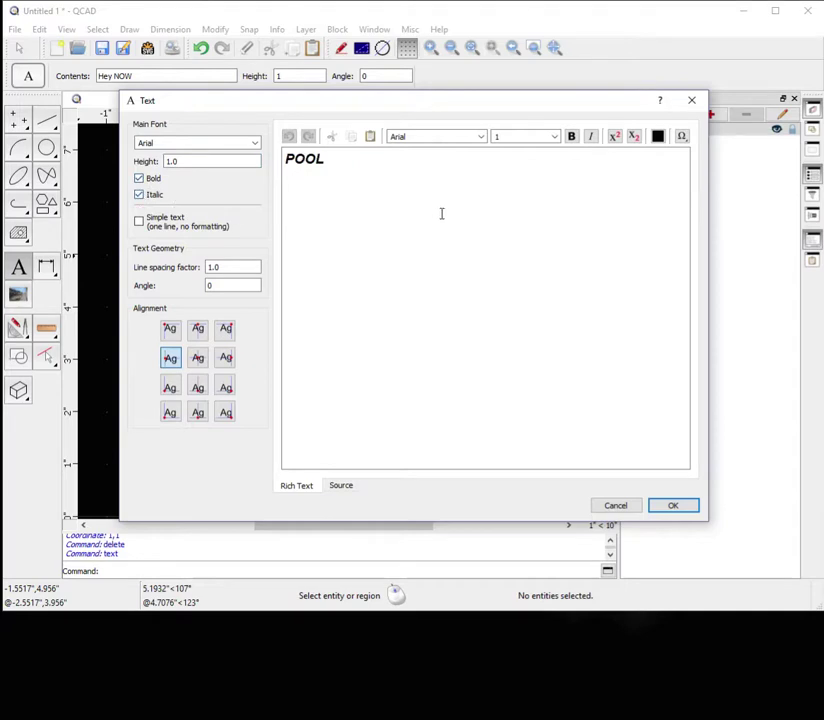
pyautogui.click(667, 504)
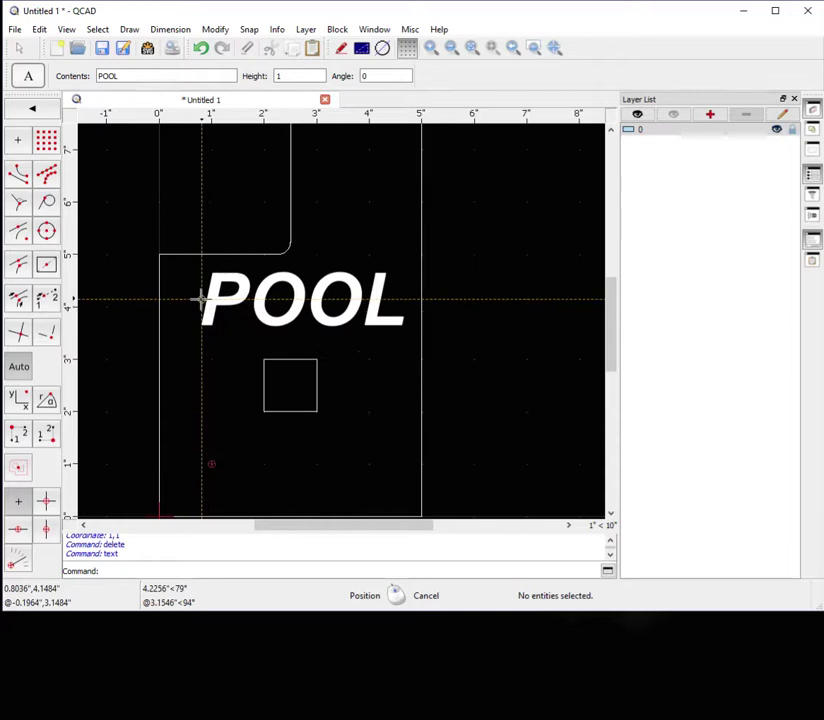
# - Place the POOL text just above the inner square and end the Text tool
pyautogui.click(200, 298)
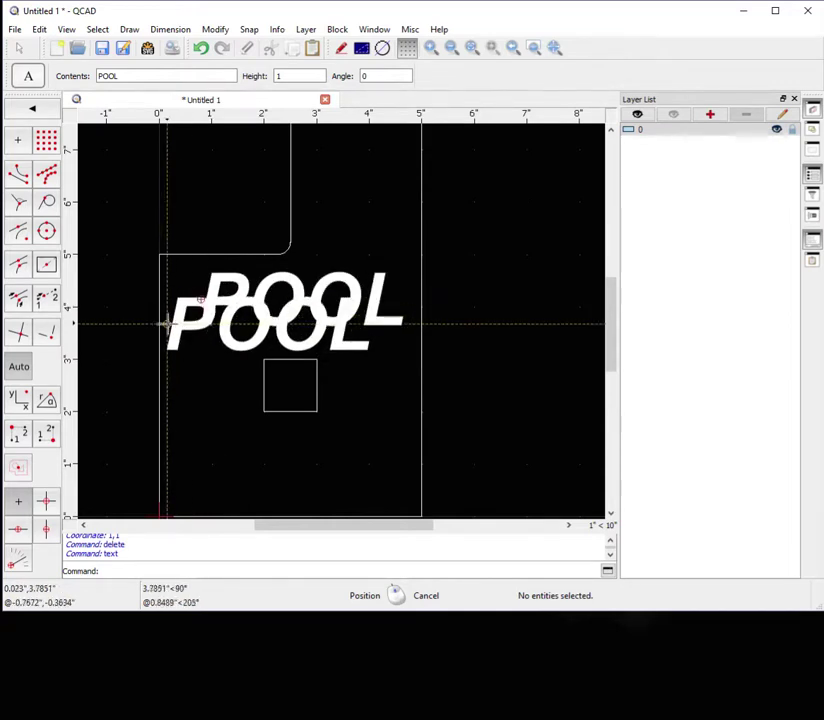
pyautogui.rightClick(326, 394)
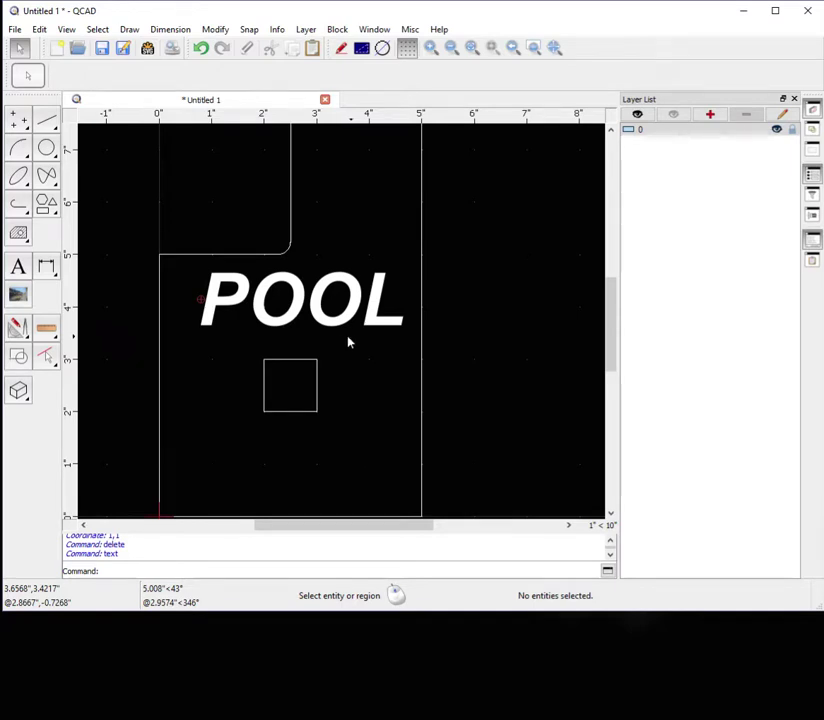
# - Explode the POOL text twice into seven letter outline polylines, then deselect
pyautogui.click(262, 311)
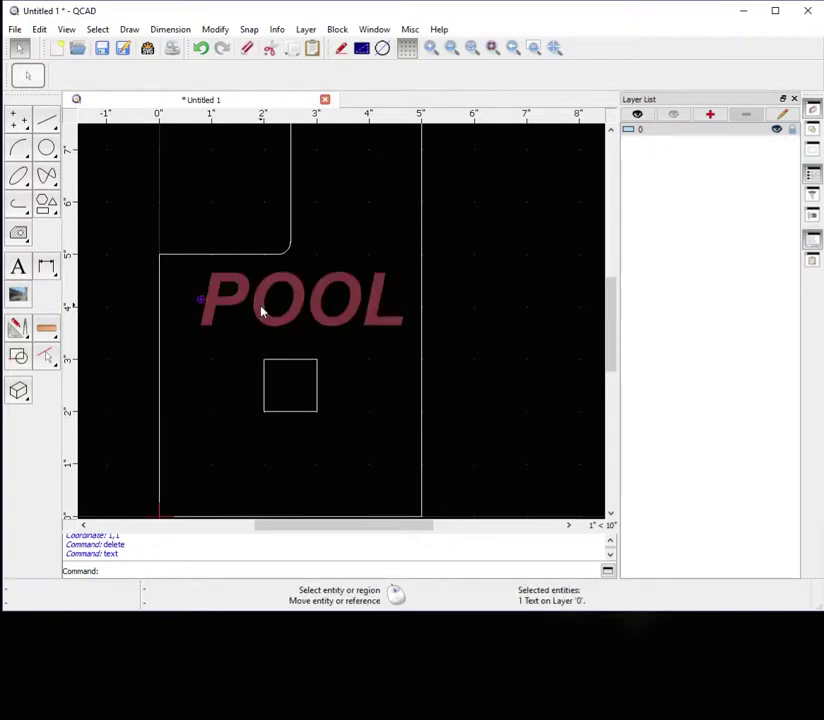
pyautogui.click(216, 31)
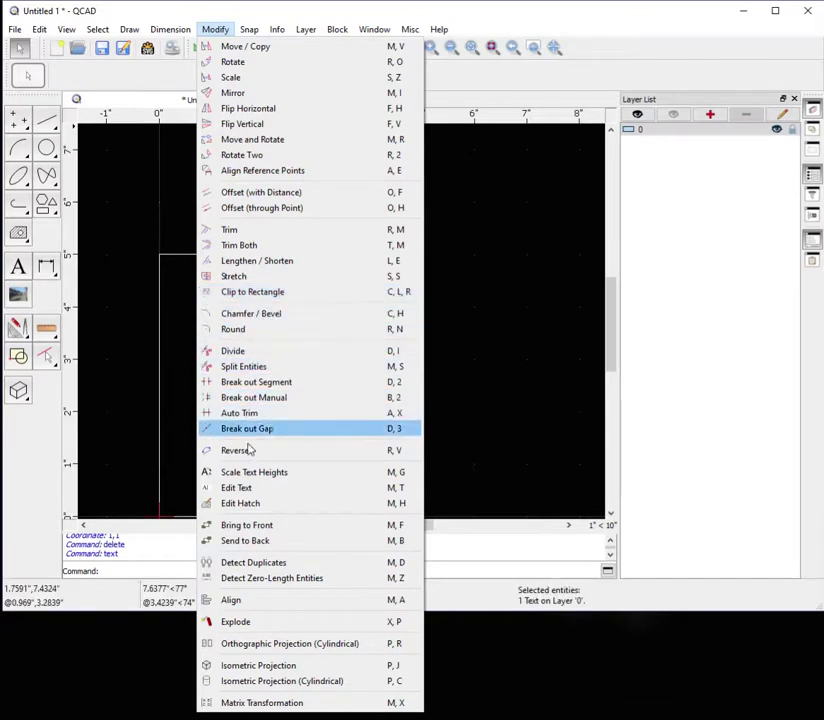
pyautogui.click(238, 625)
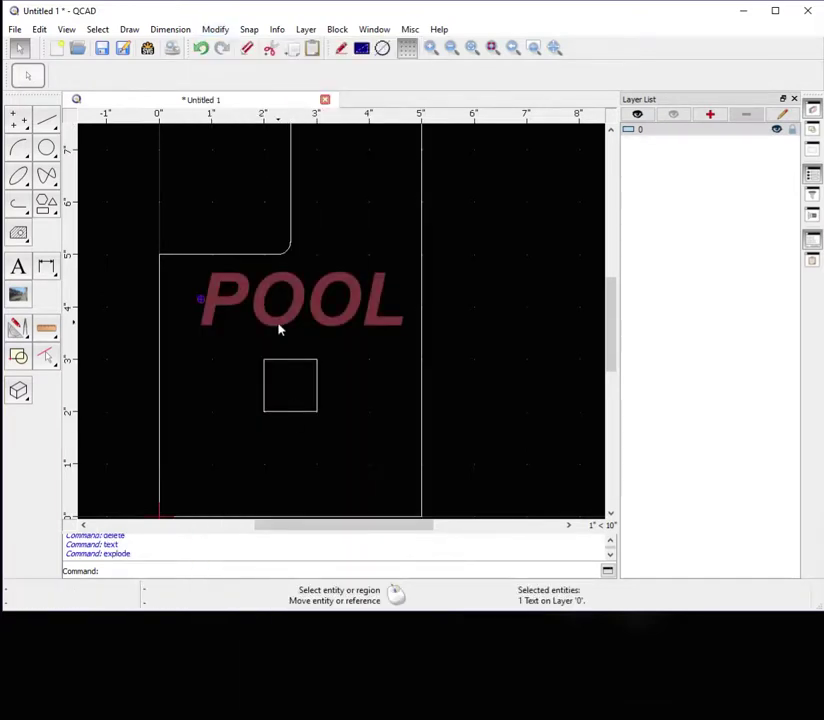
pyautogui.click(222, 29)
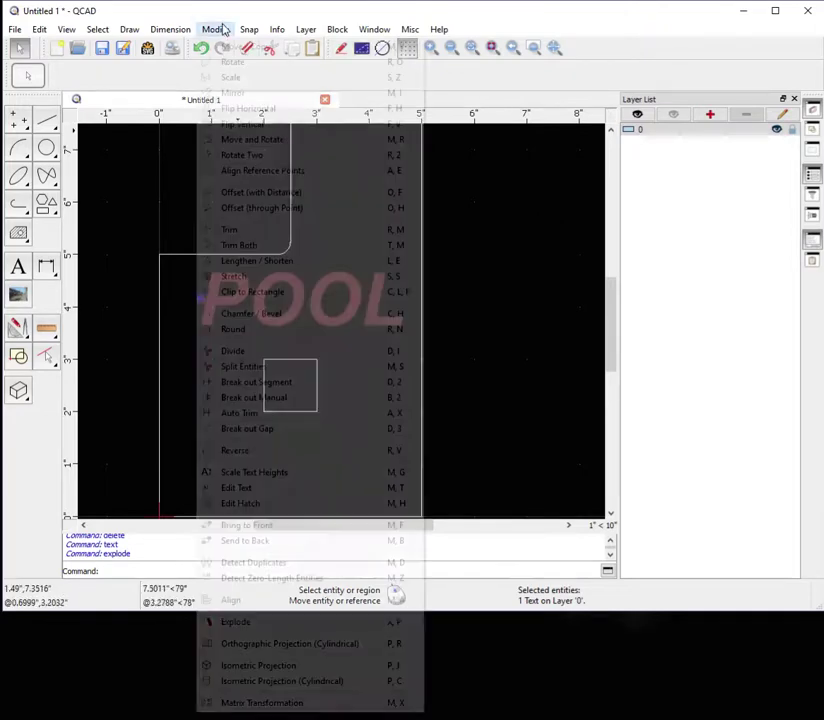
pyautogui.click(233, 625)
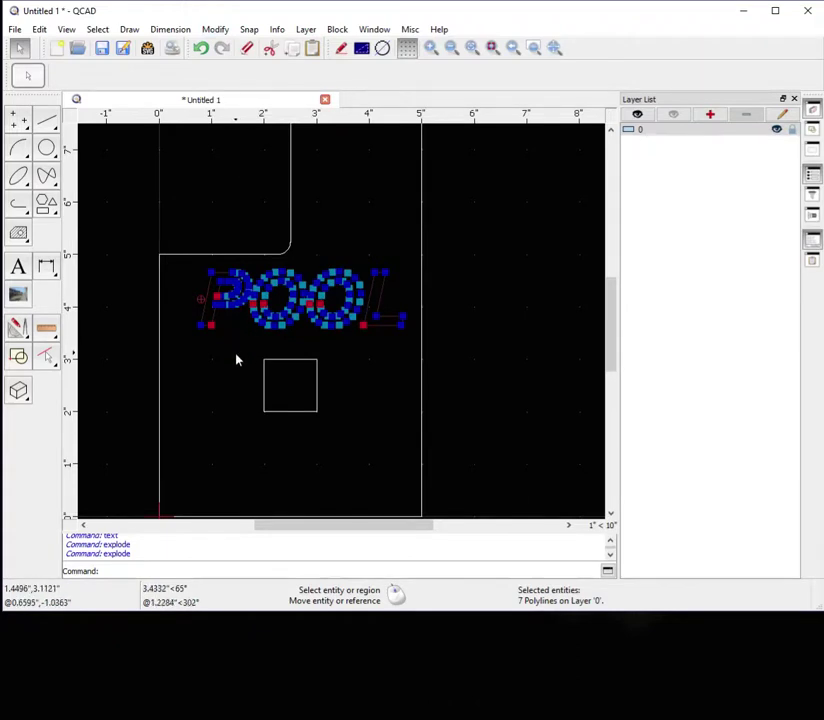
pyautogui.press('Escape')
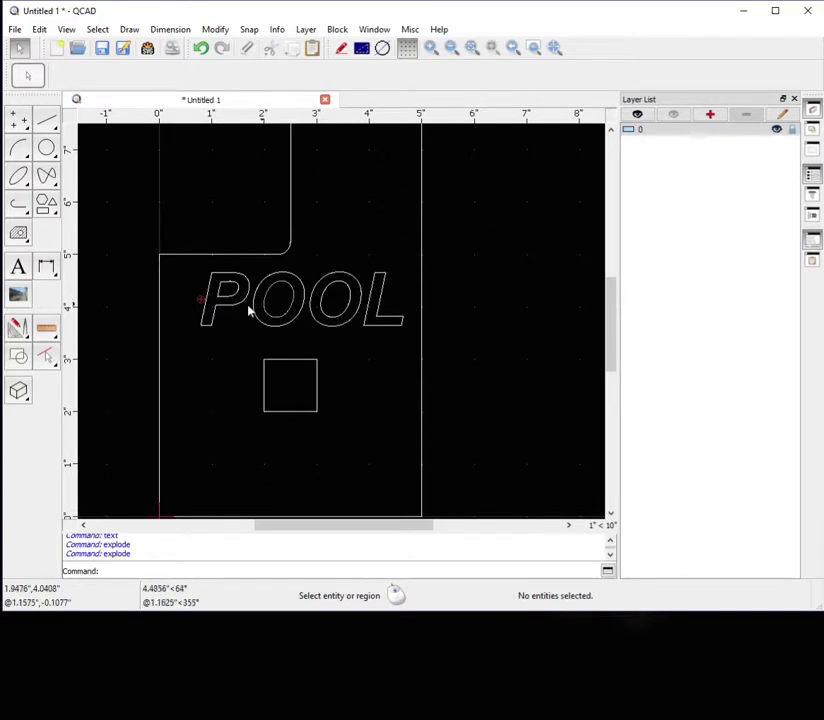
# - Zoom in on the POOL letter outlines
pyautogui.scroll(4, 250, 316)
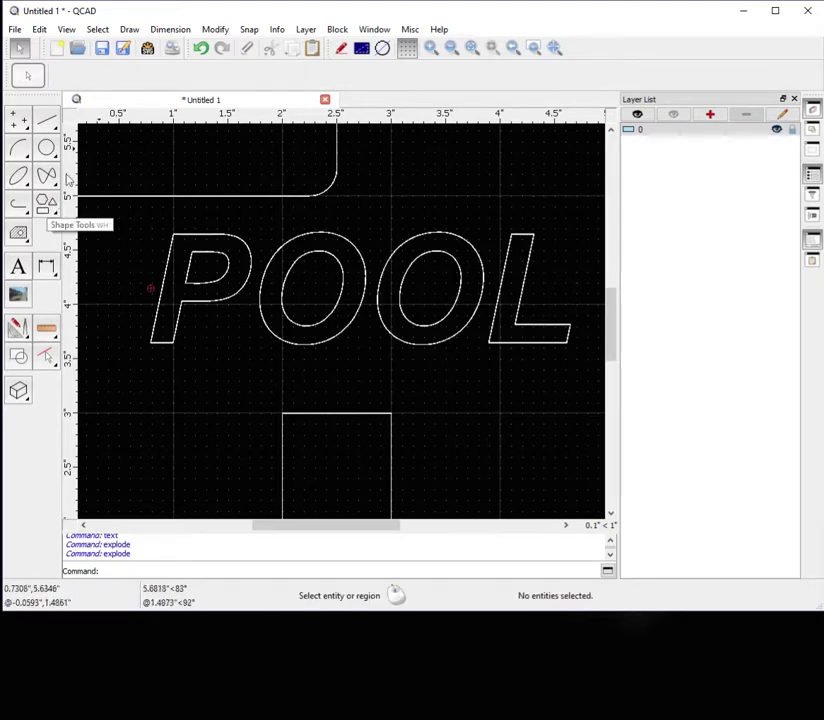
# - Draw two thin bridge rectangles, a short one from P to the first O, a long one into the second O
pyautogui.click(45, 205)
pyautogui.click(18, 142)
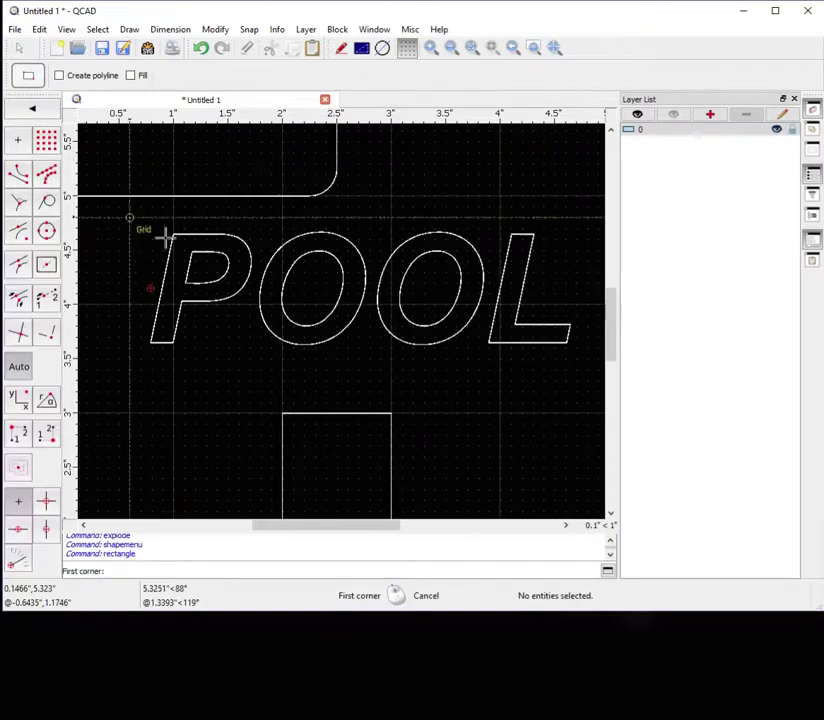
pyautogui.scroll(3, 269, 309)
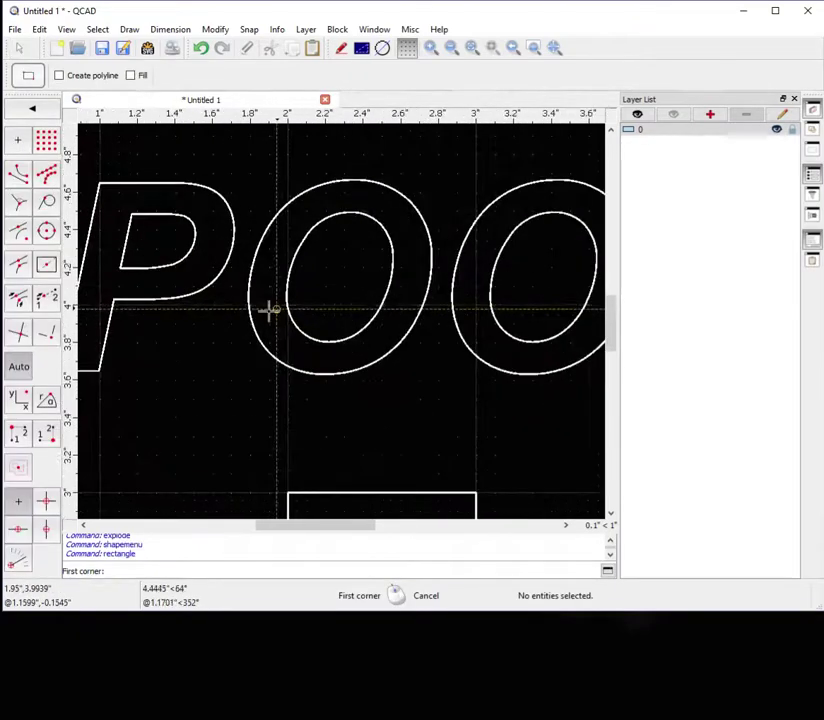
pyautogui.click(249, 250)
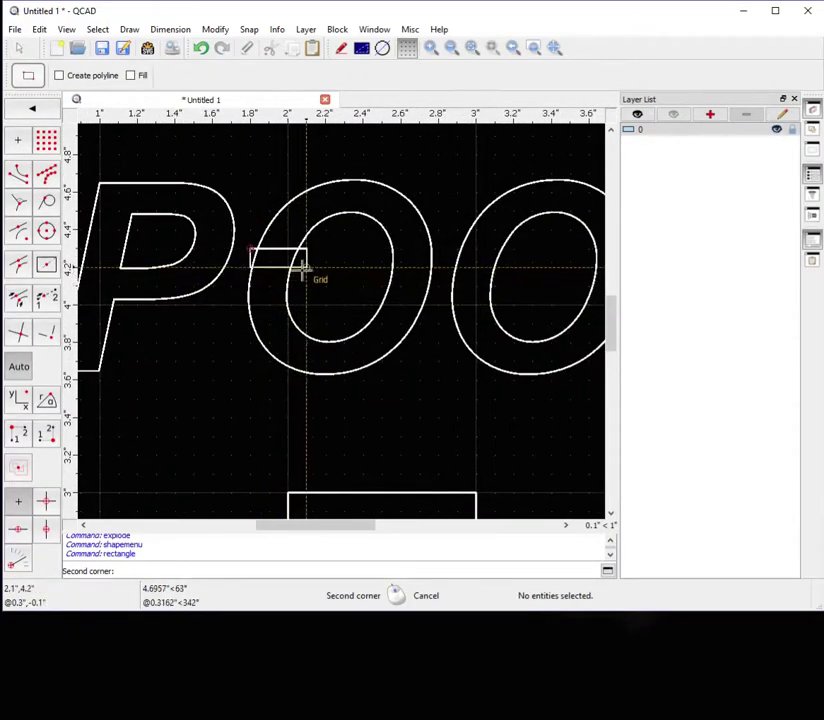
pyautogui.click(303, 268)
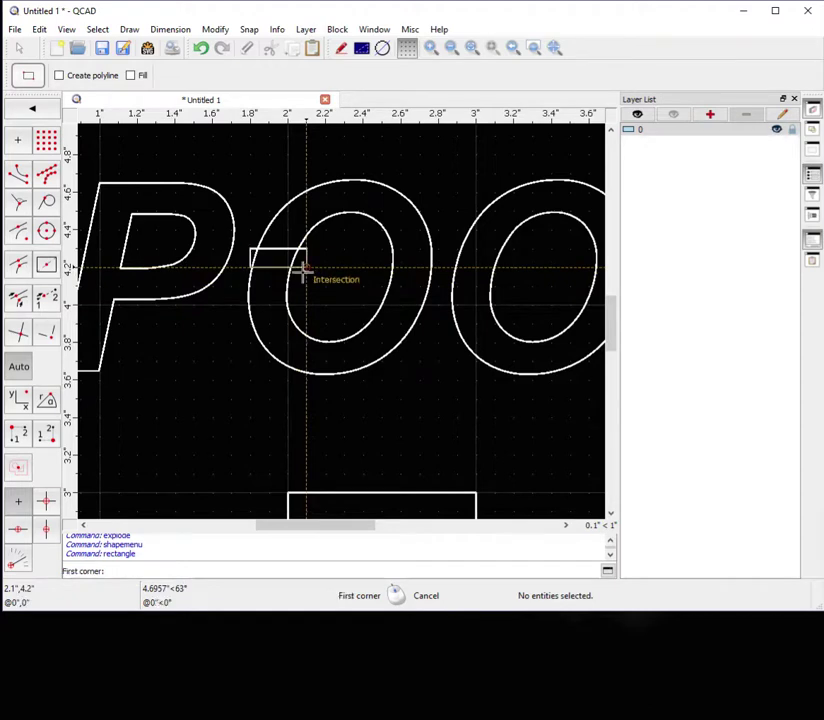
pyautogui.click(306, 250)
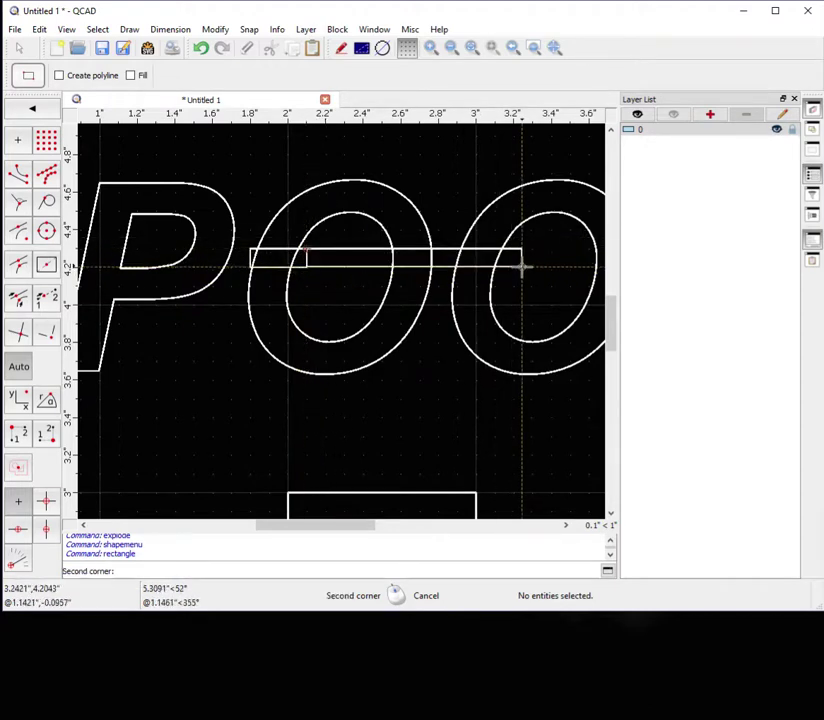
pyautogui.click(521, 267)
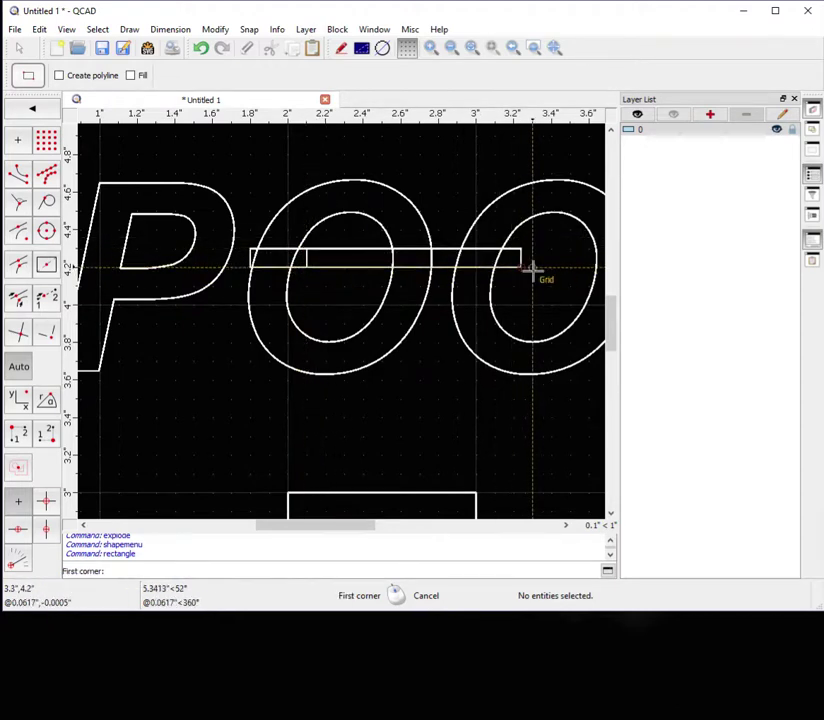
pyautogui.press('Escape')
# - With Break out Segment, remove the bridge edge piece and inner ellipse segment in the second O
pyautogui.click(215, 29)
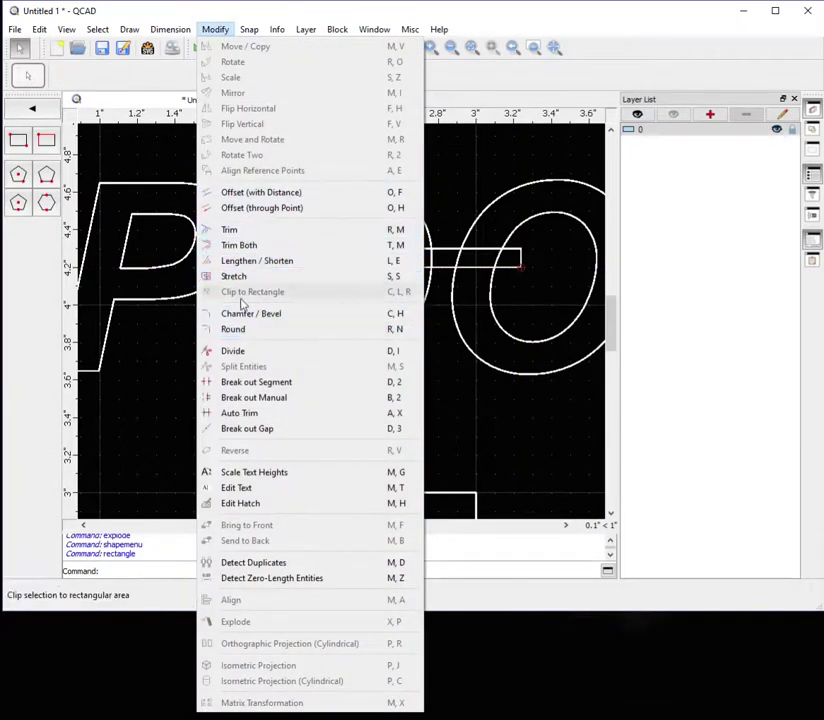
pyautogui.click(248, 382)
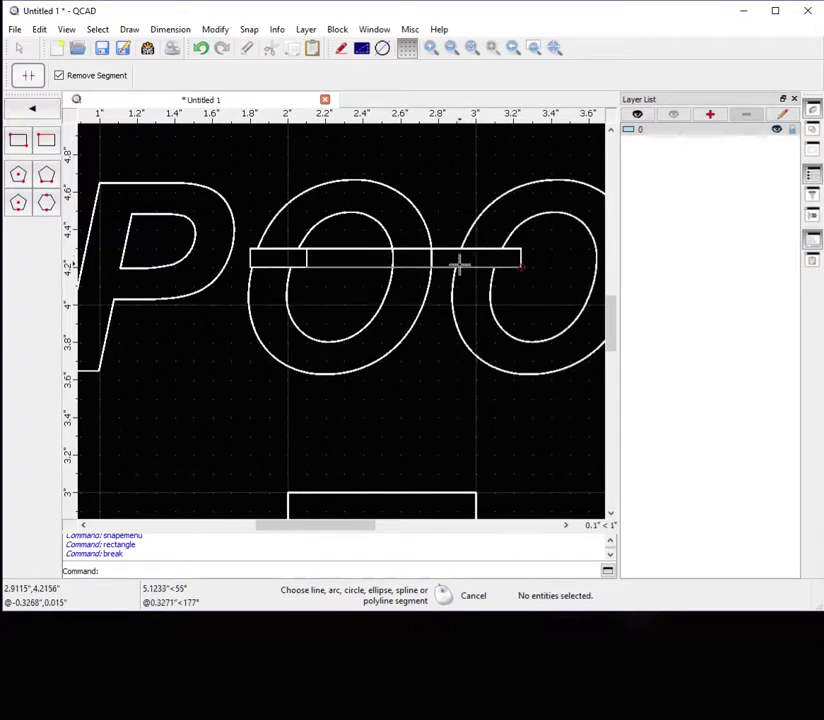
pyautogui.click(507, 251)
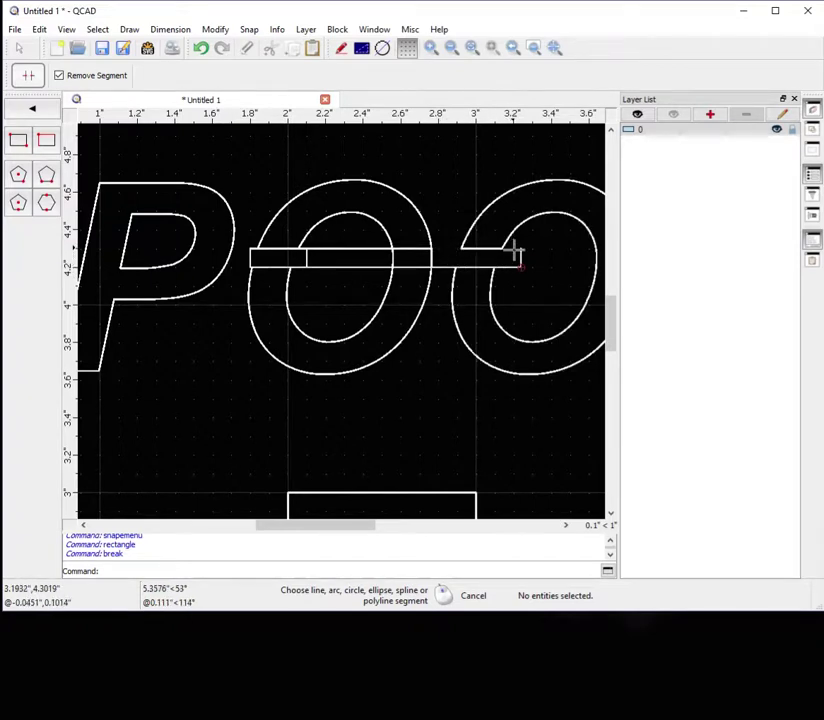
pyautogui.click(520, 262)
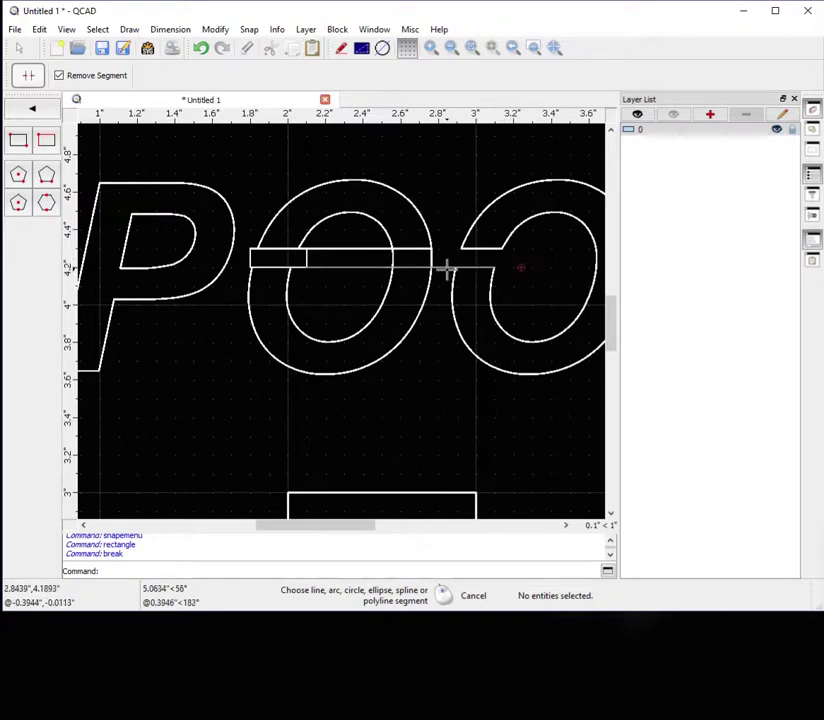
# - Remove the bar pieces and outer edge segment at the first O's bridge to open its counter
pyautogui.click(414, 252)
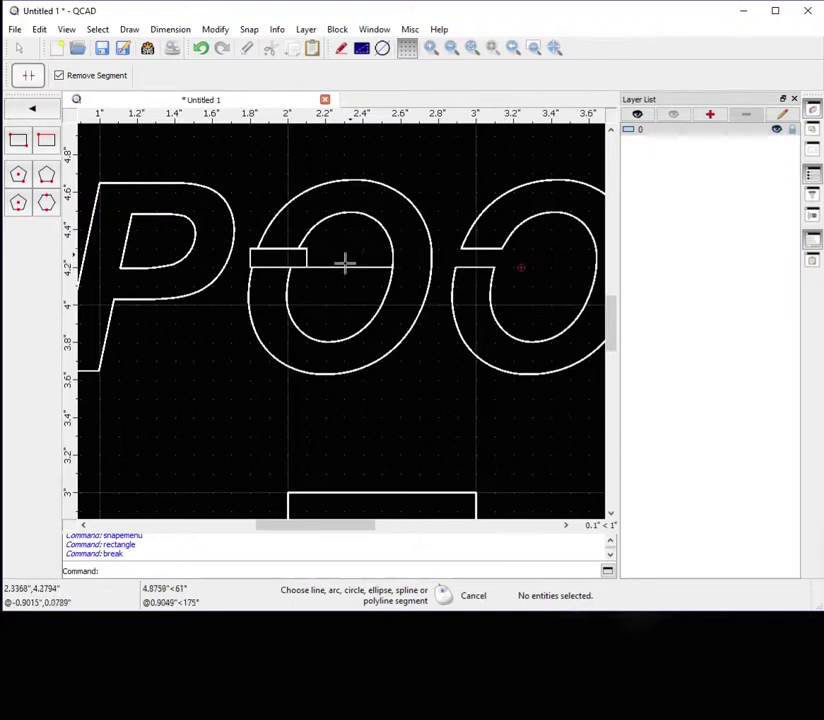
pyautogui.click(340, 266)
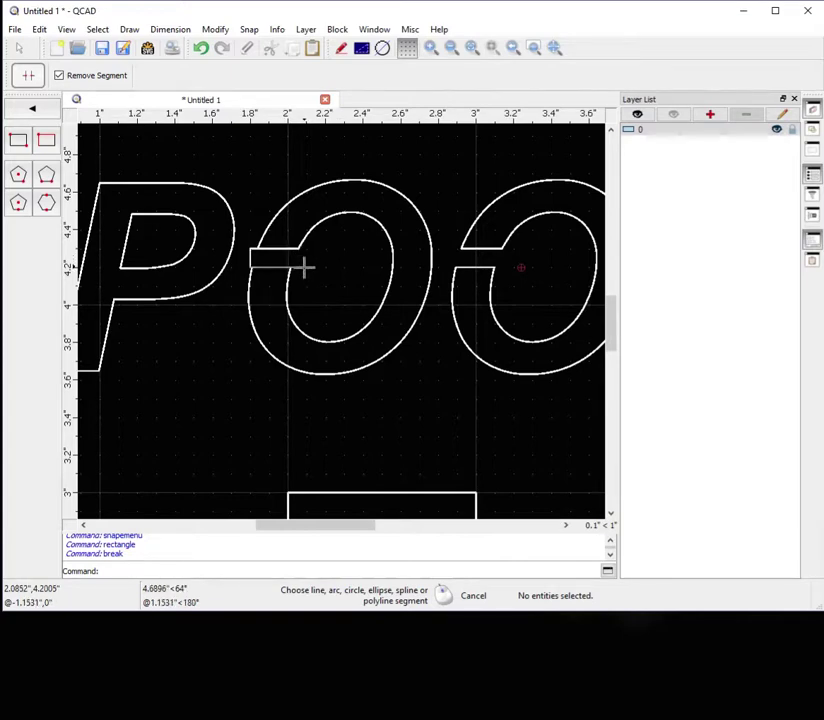
pyautogui.click(247, 258)
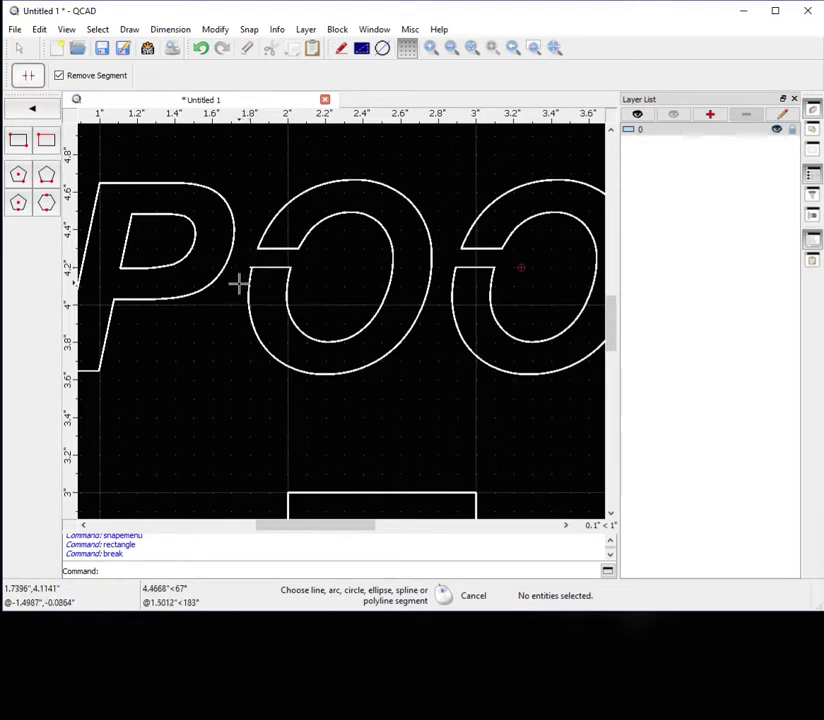
pyautogui.scroll(-1, 256, 268)
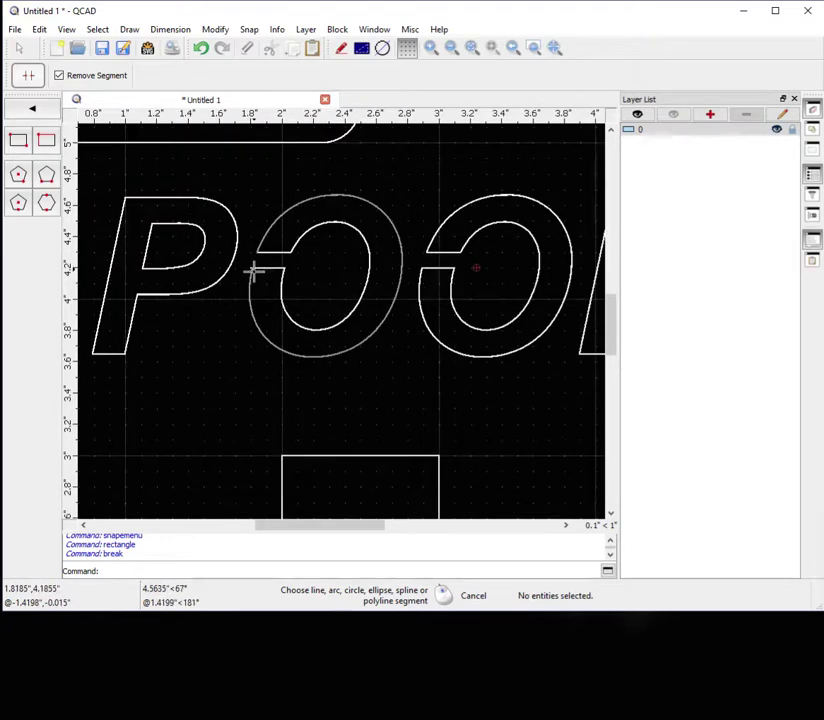
pyautogui.scroll(10, 254, 270)
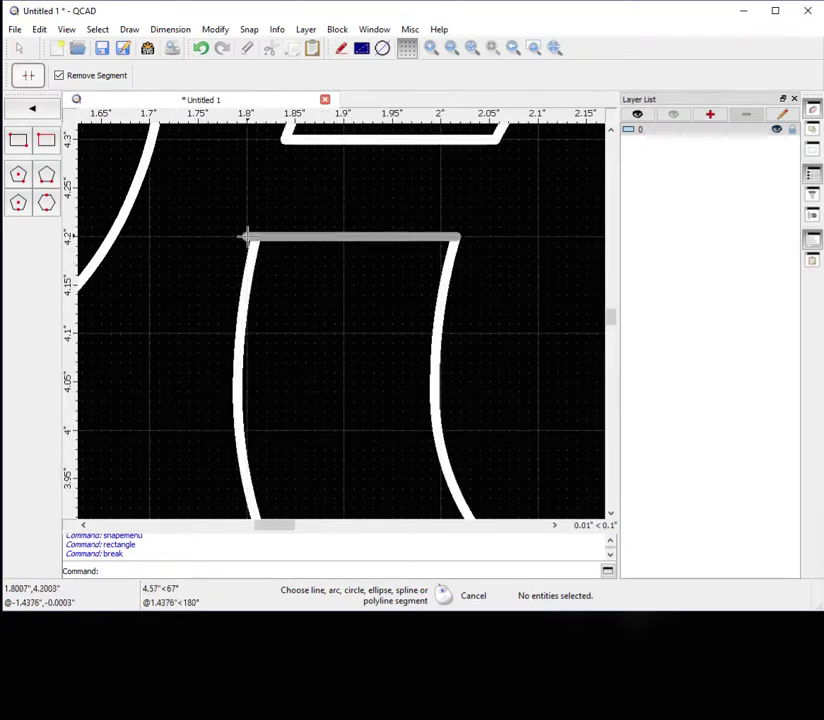
pyautogui.scroll(-10, 240, 270)
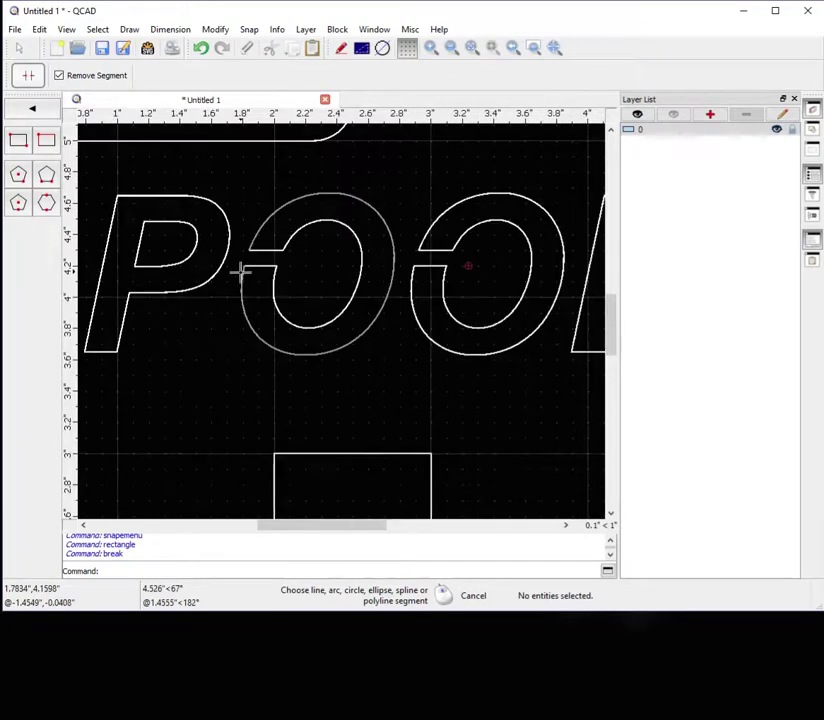
pyautogui.scroll(-4, 230, 270)
pyautogui.scroll(3, 219, 270)
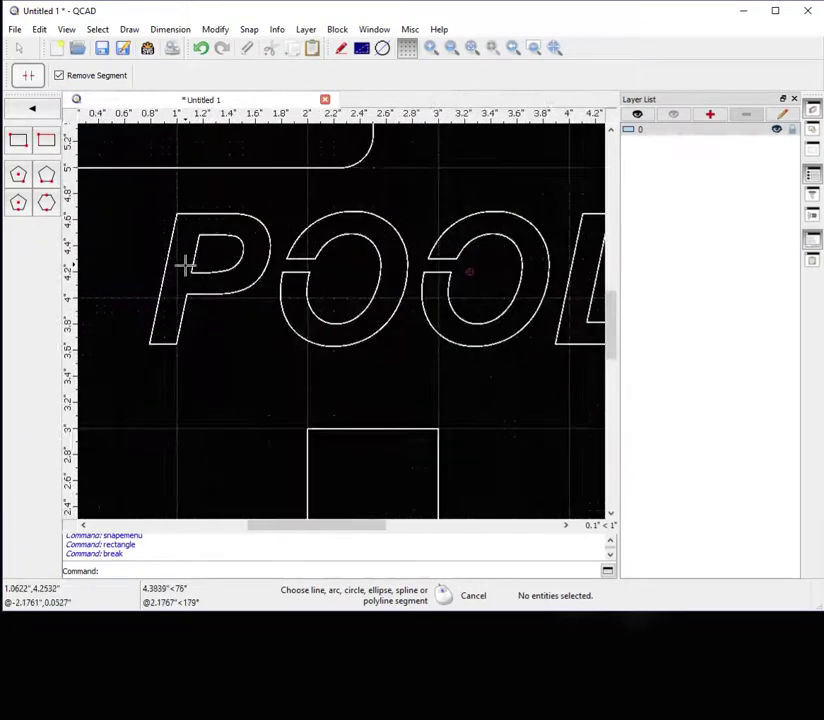
# - Draw a thin bridge rectangle from left of the P's stem into its bowl
pyautogui.click(18, 140)
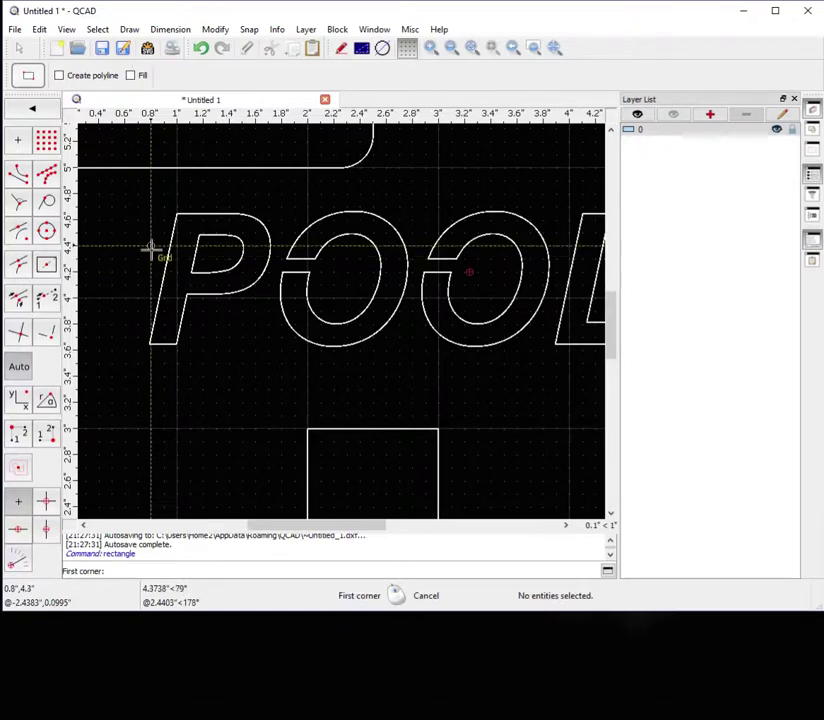
pyautogui.click(151, 246)
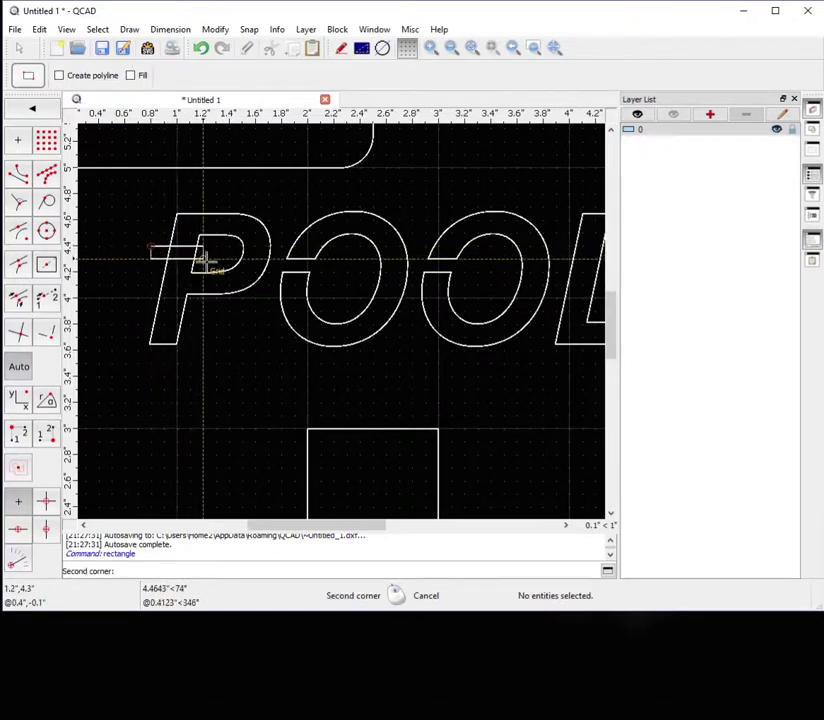
pyautogui.click(205, 262)
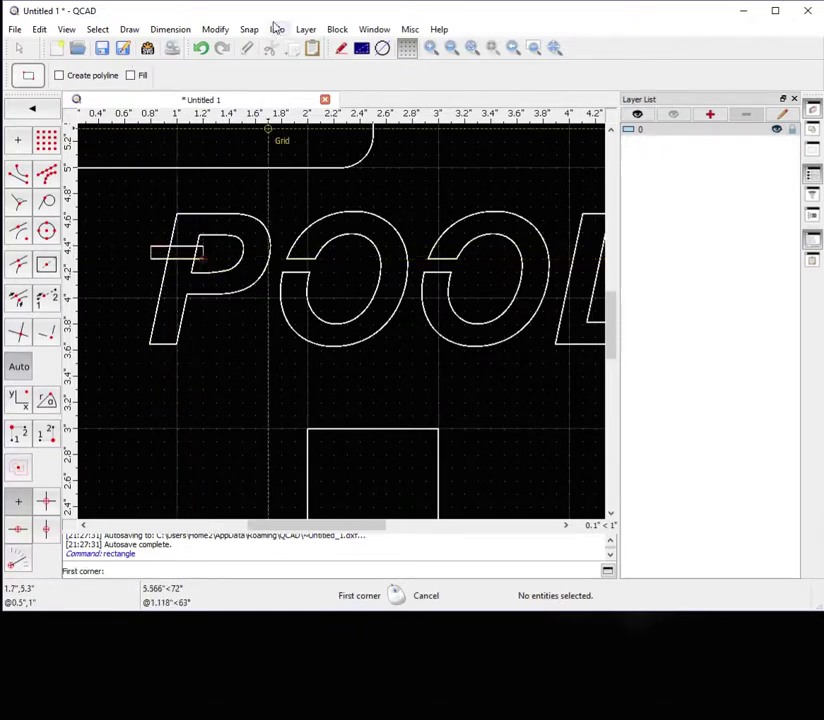
pyautogui.click(215, 29)
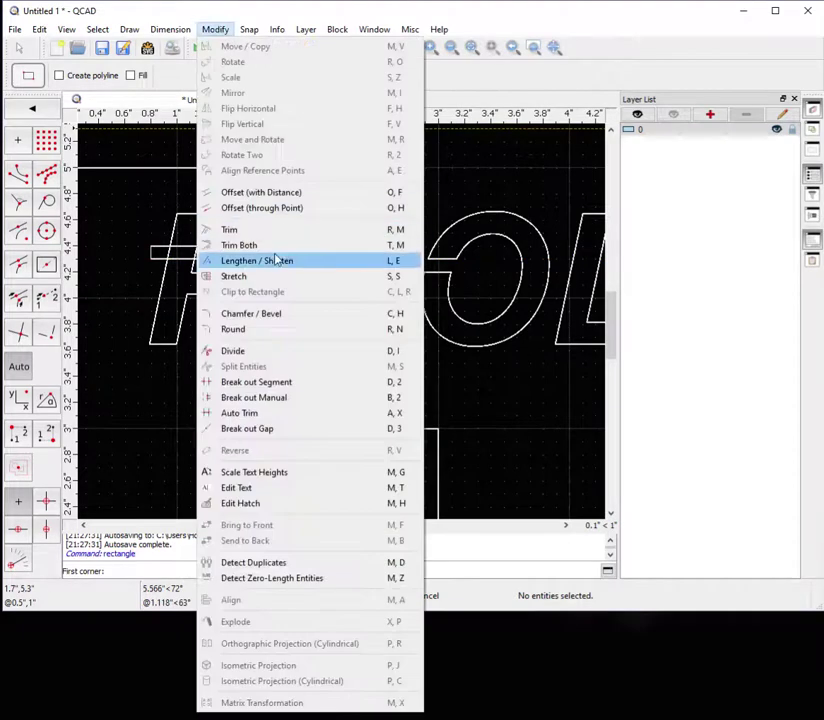
# - Break out the bar's right edge inside the bowl and its top and bottom edges left of the stem
pyautogui.click(258, 383)
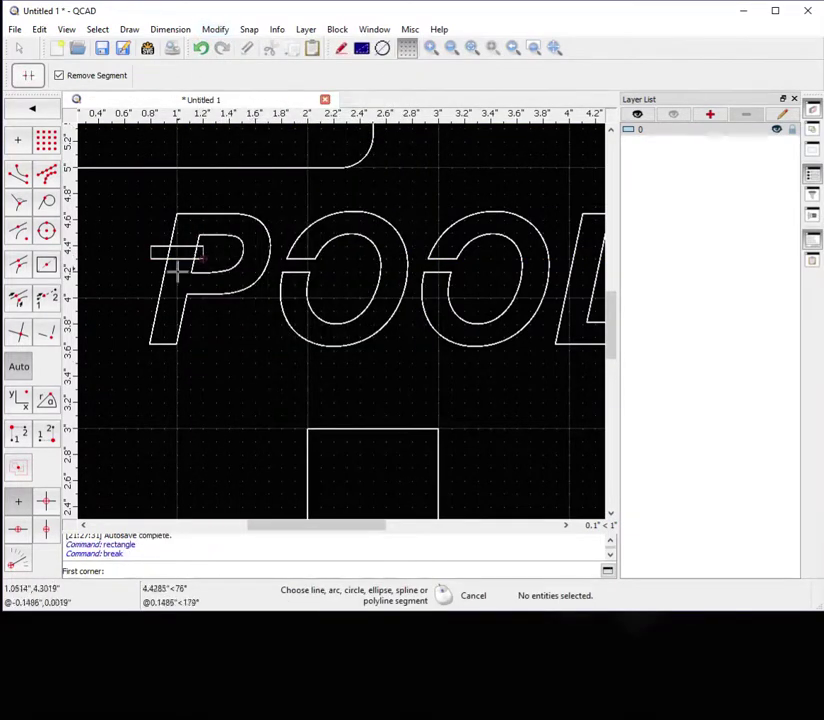
pyautogui.scroll(4, 177, 272)
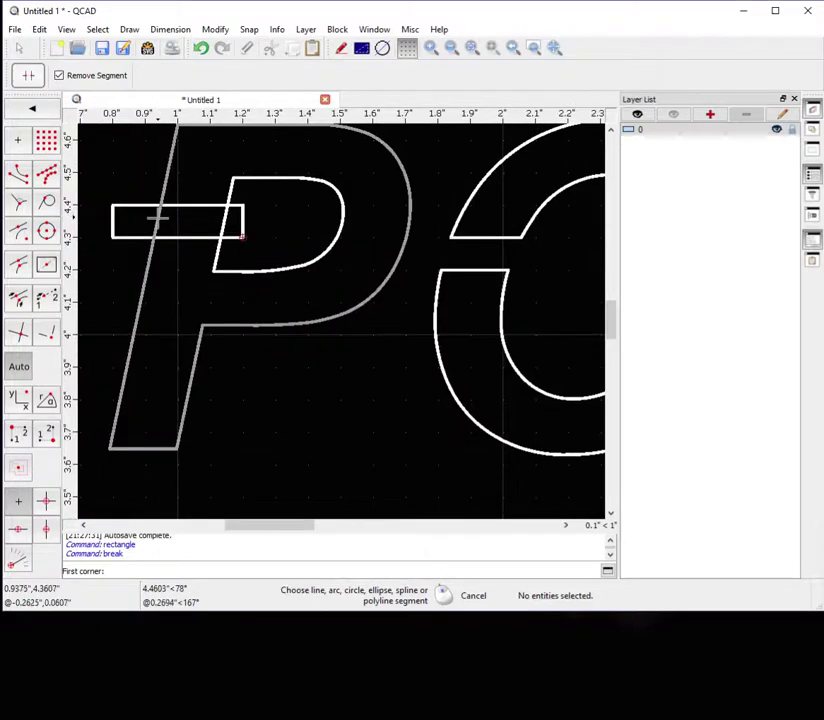
pyautogui.click(242, 214)
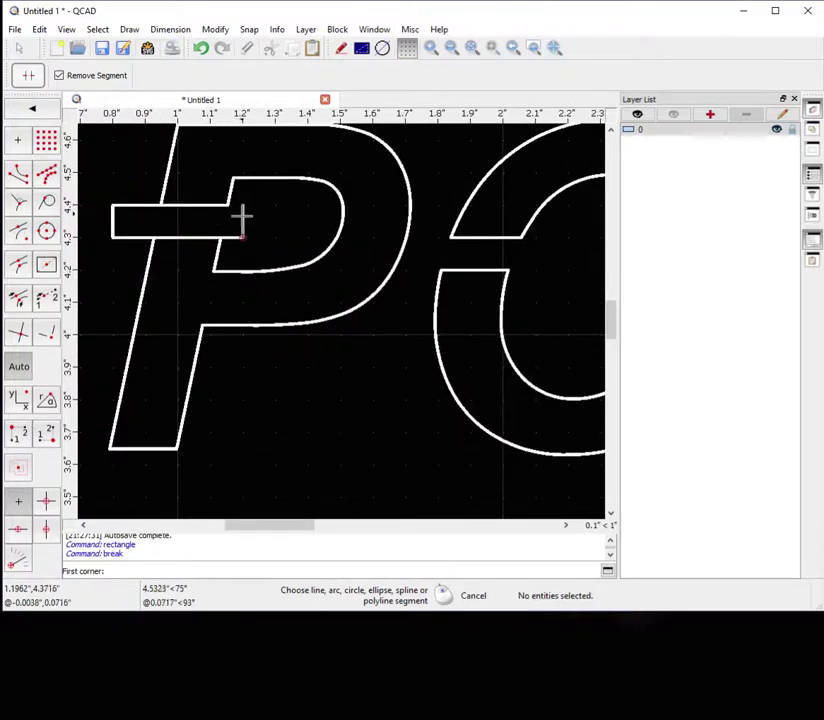
pyautogui.click(124, 236)
pyautogui.click(133, 207)
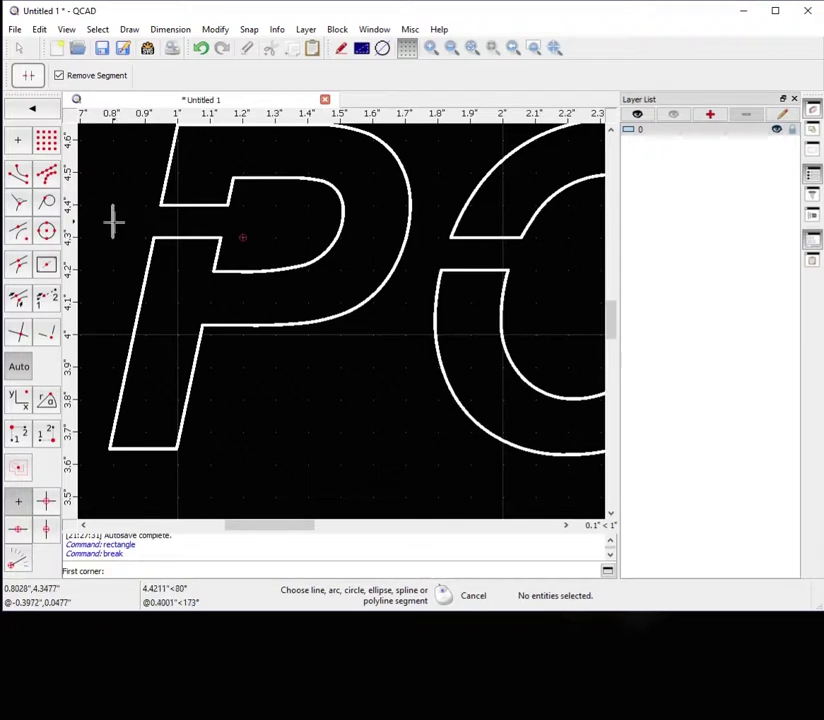
pyautogui.scroll(-10, 163, 317)
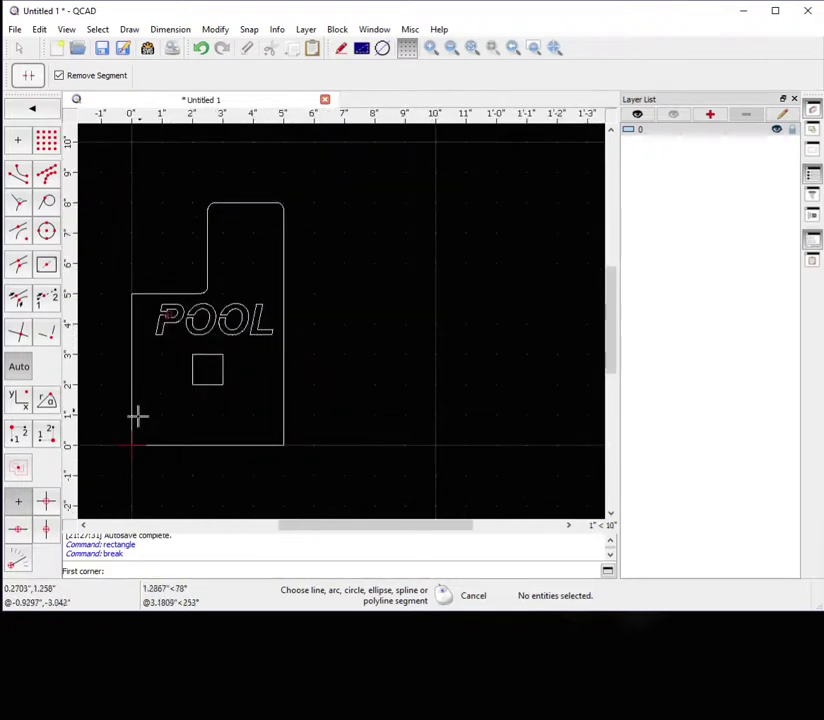
pyautogui.scroll(-1, 289, 394)
pyautogui.scroll(3, 173, 427)
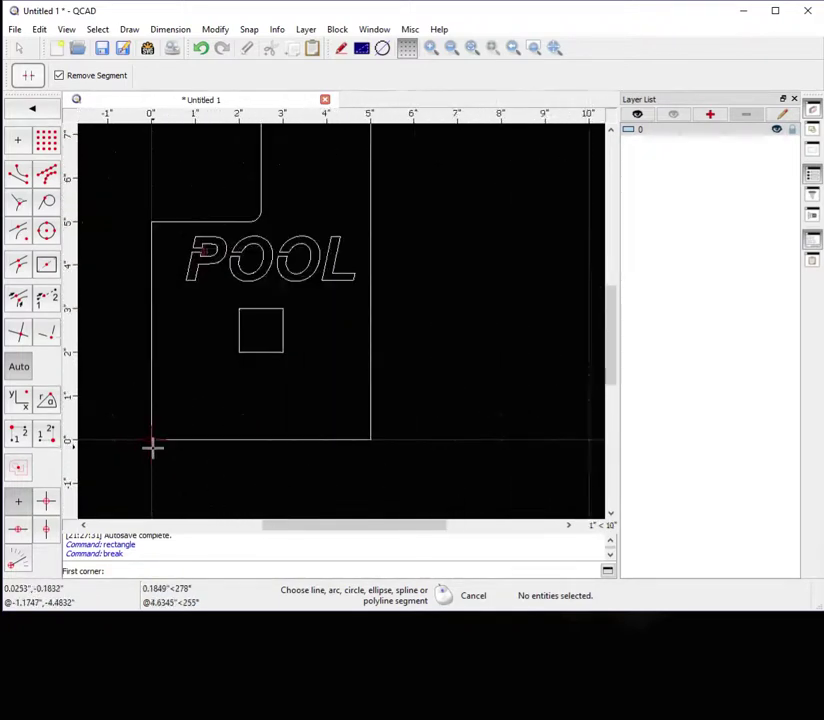
pyautogui.scroll(1, 152, 447)
pyautogui.scroll(-2, 245, 363)
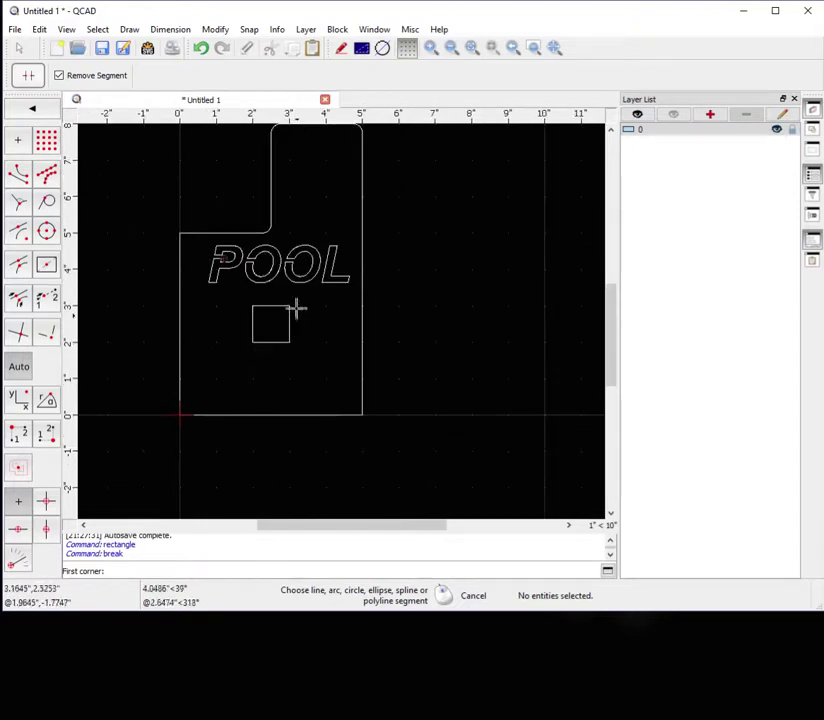
pyautogui.scroll(-2, 267, 321)
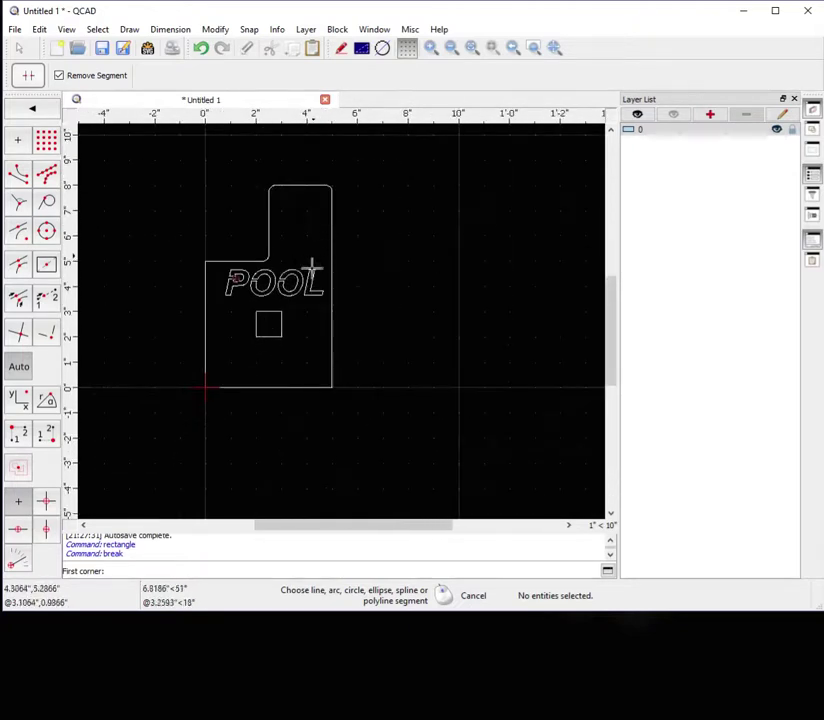
pyautogui.scroll(1, 322, 295)
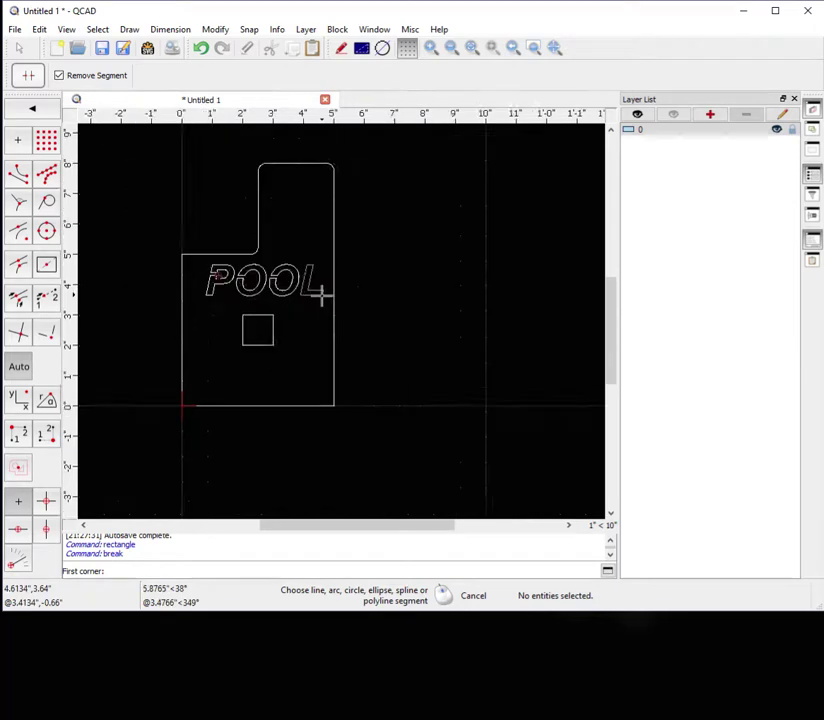
pyautogui.scroll(1, 228, 289)
pyautogui.scroll(4, 246, 311)
pyautogui.scroll(-2, 246, 312)
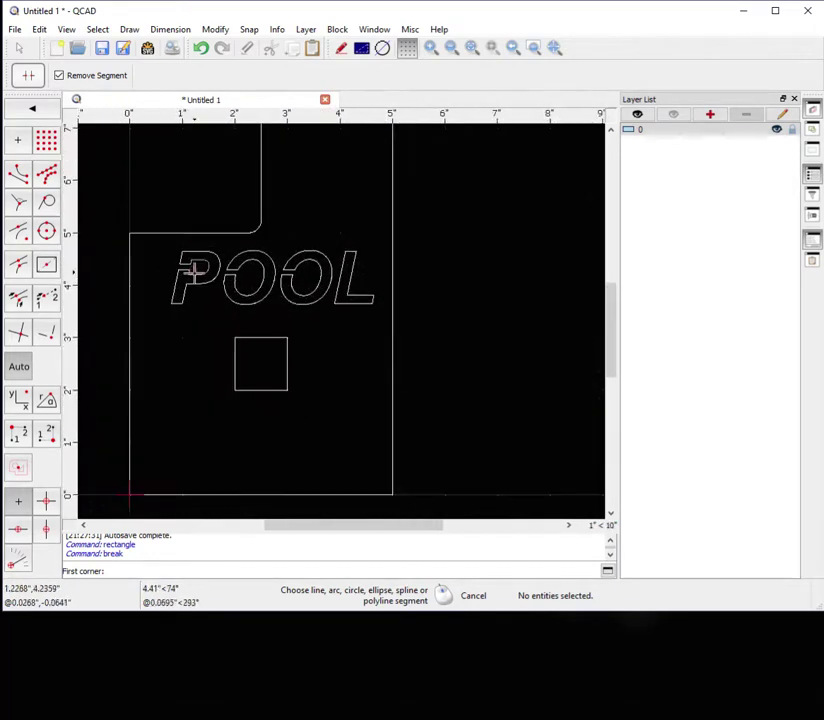
pyautogui.scroll(2, 193, 272)
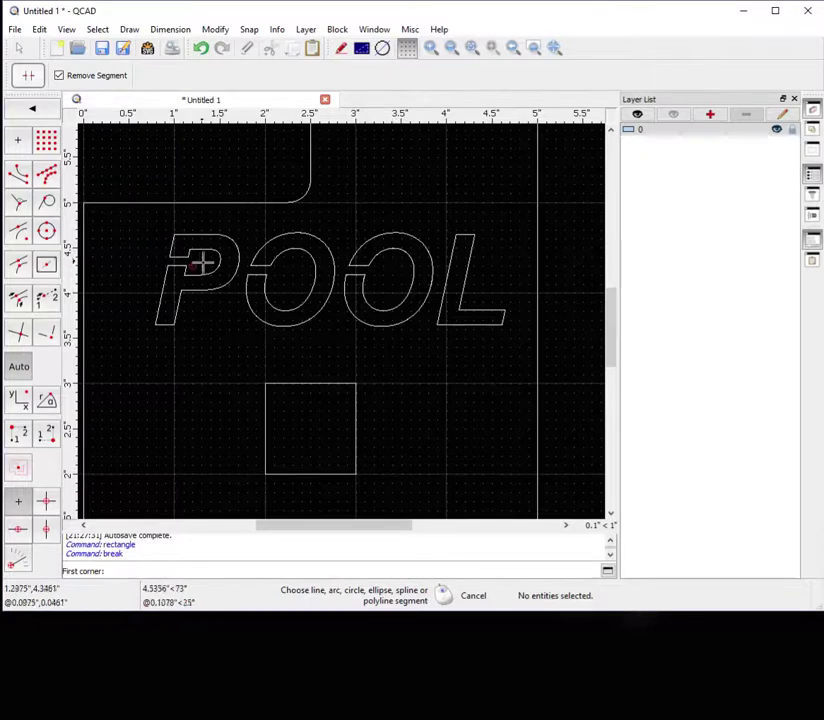
pyautogui.scroll(-2, 315, 327)
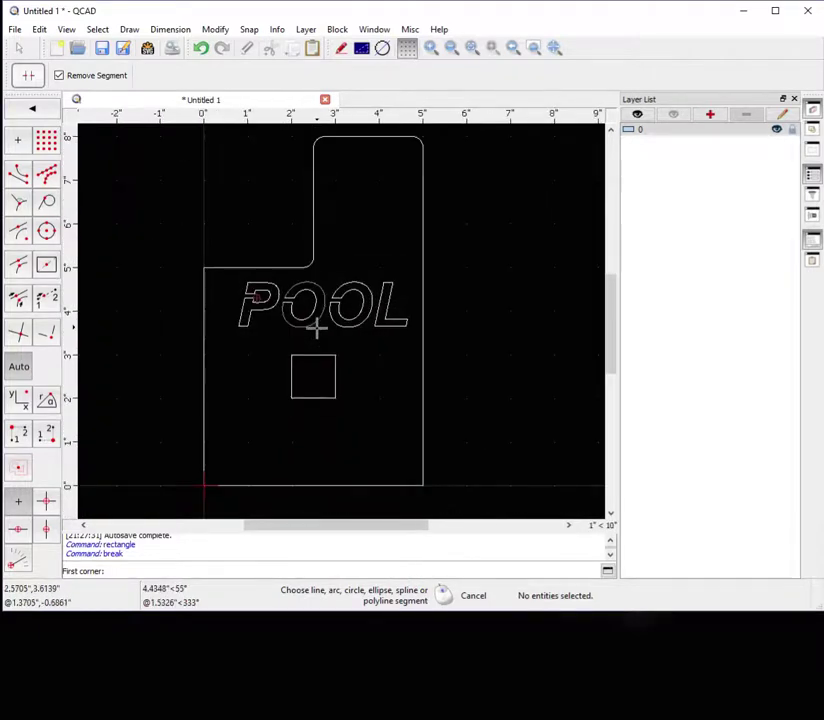
pyautogui.scroll(-1, 315, 327)
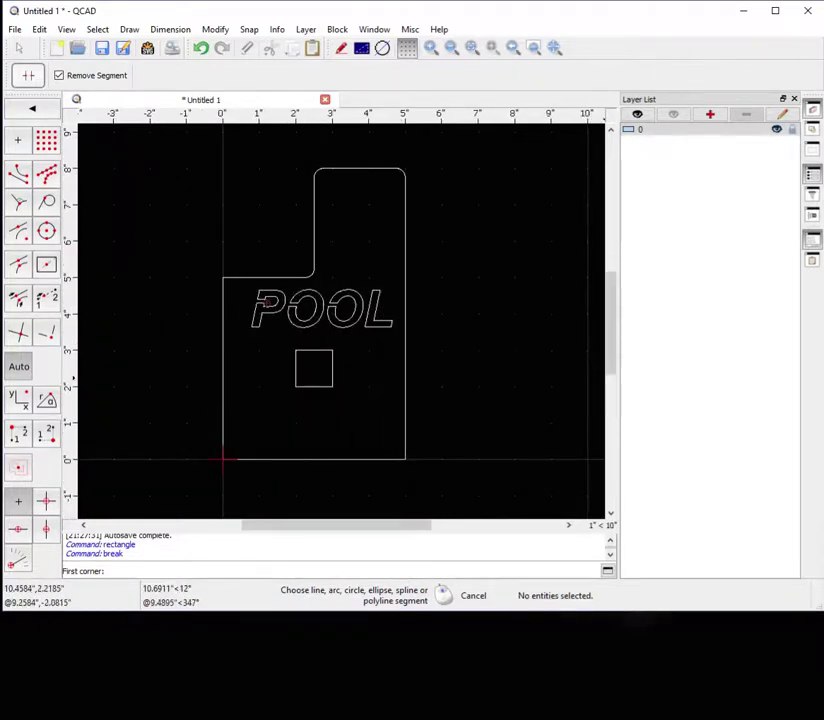